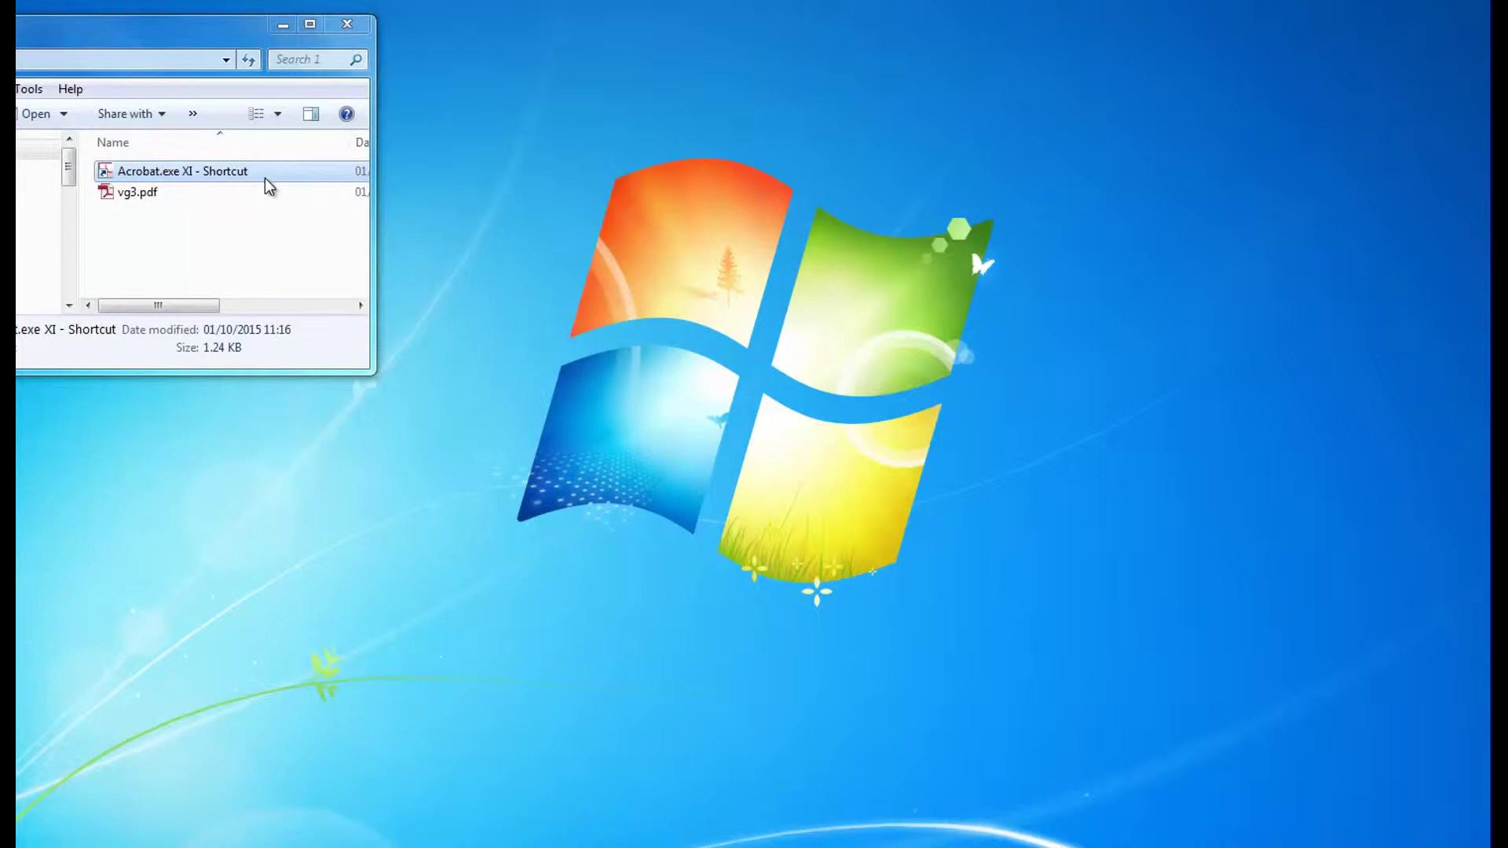
# Launch Acrobat, open vg3.pdf, and apply Print Control 1 to page 1.
pyautogui.doubleClick(240, 174)
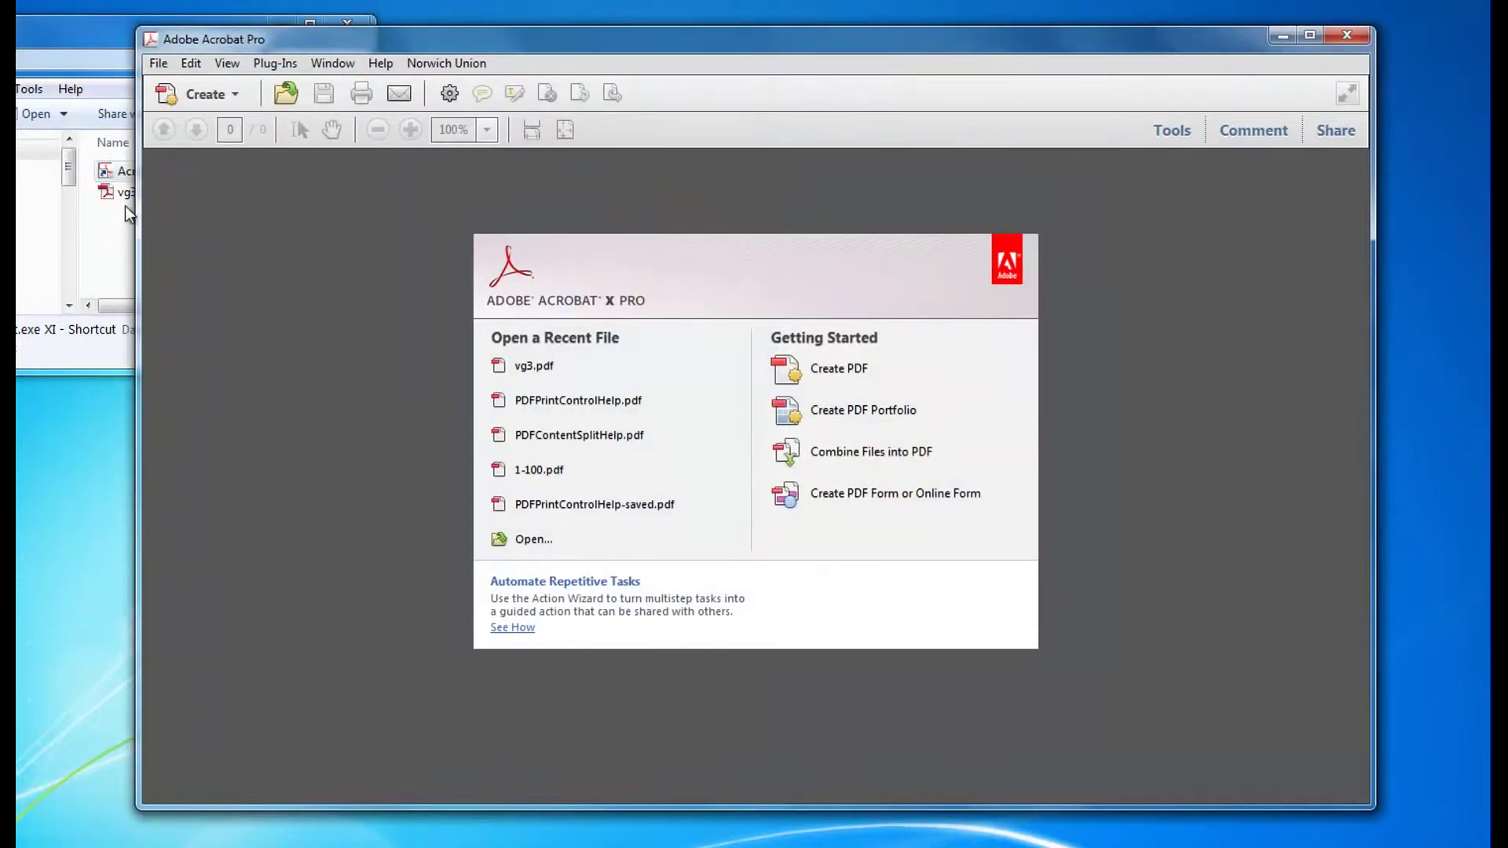
pyautogui.moveTo(121, 192); pyautogui.dragTo(540, 199)
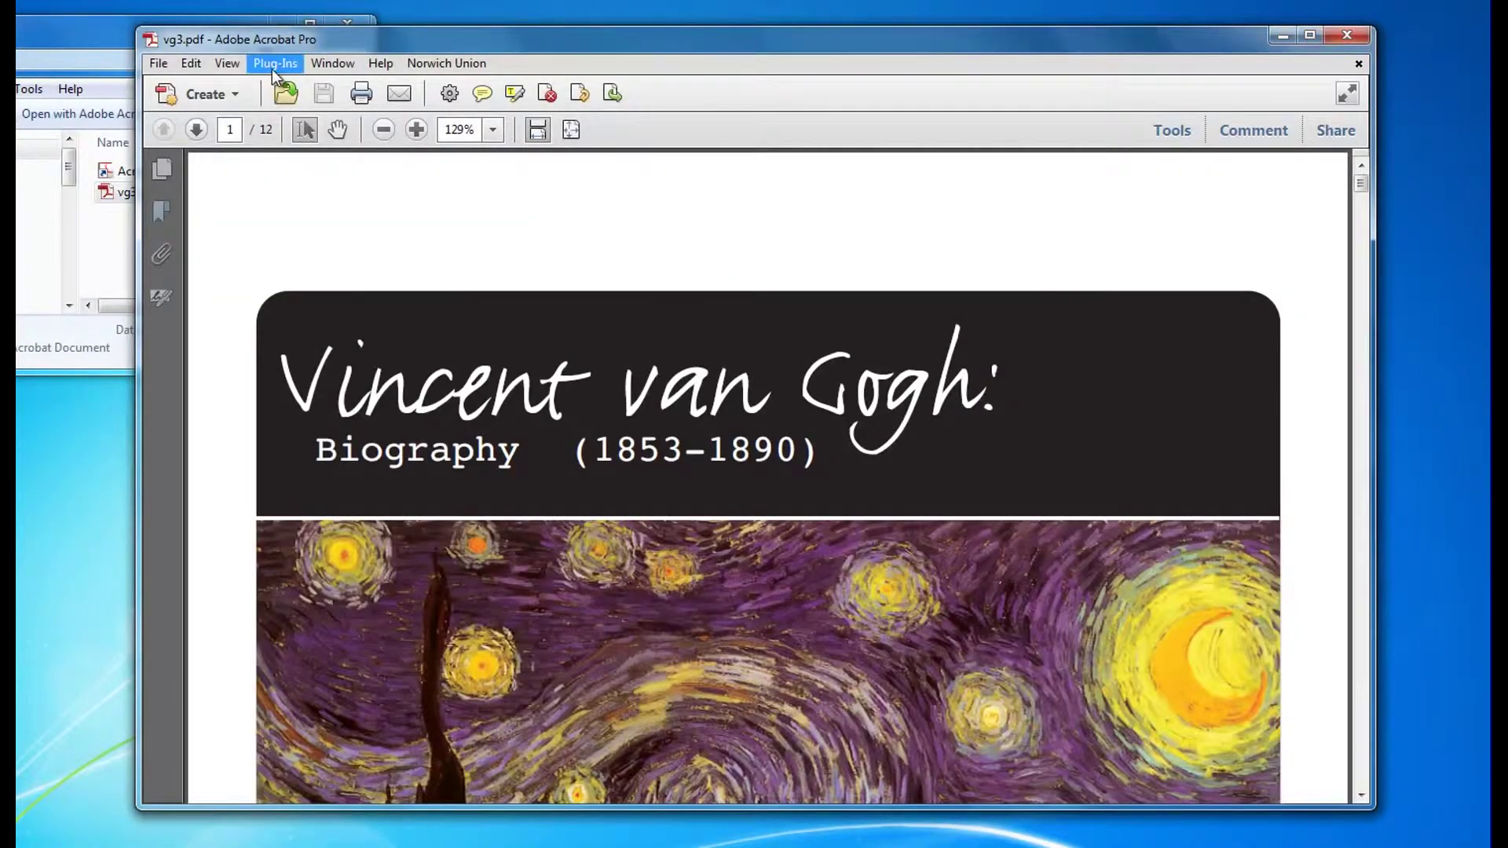
pyautogui.click(272, 69)
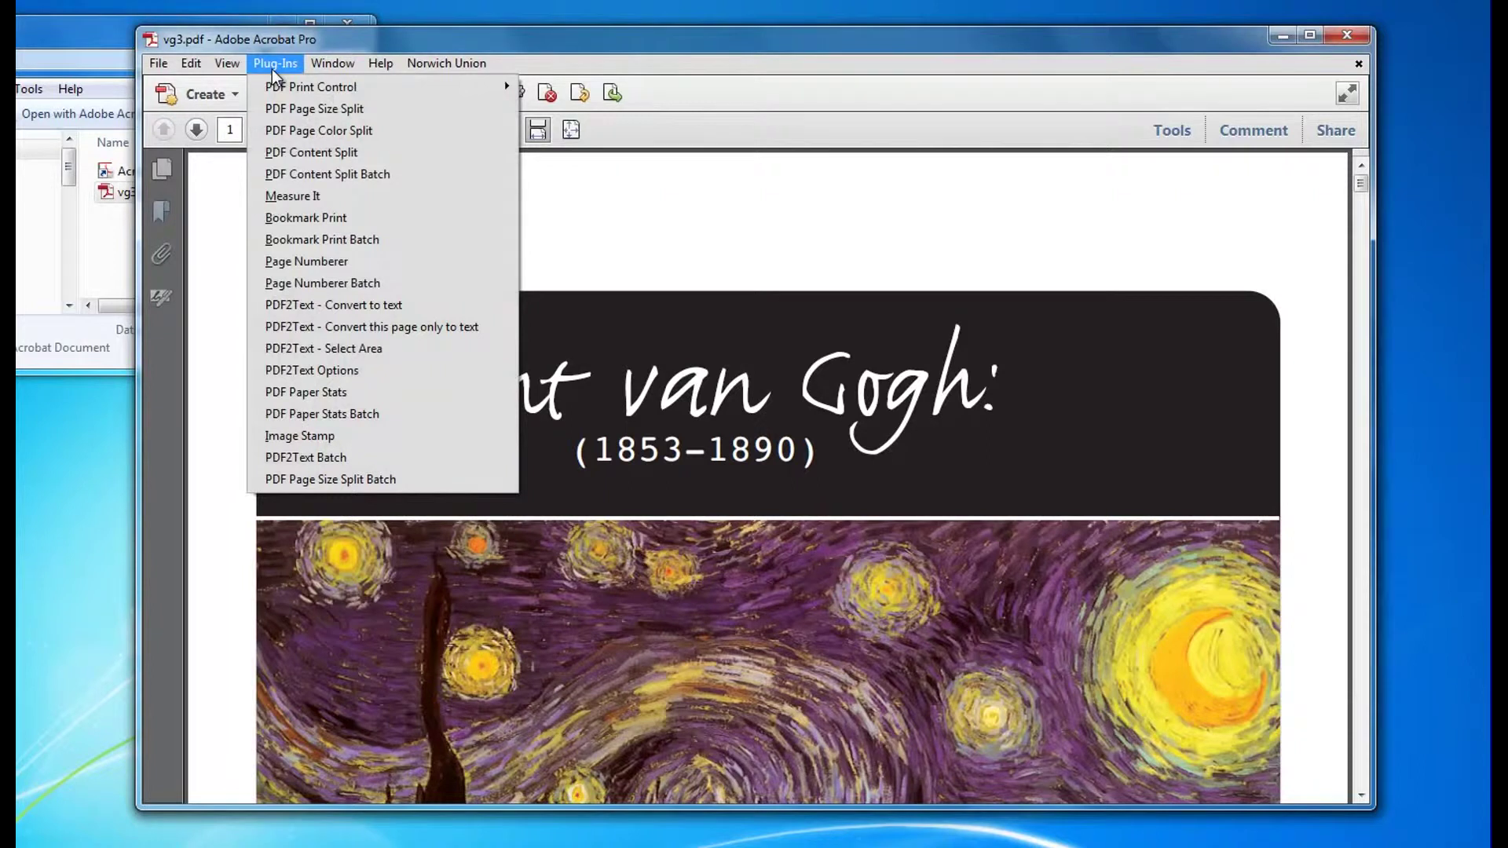
pyautogui.moveTo(314, 87)
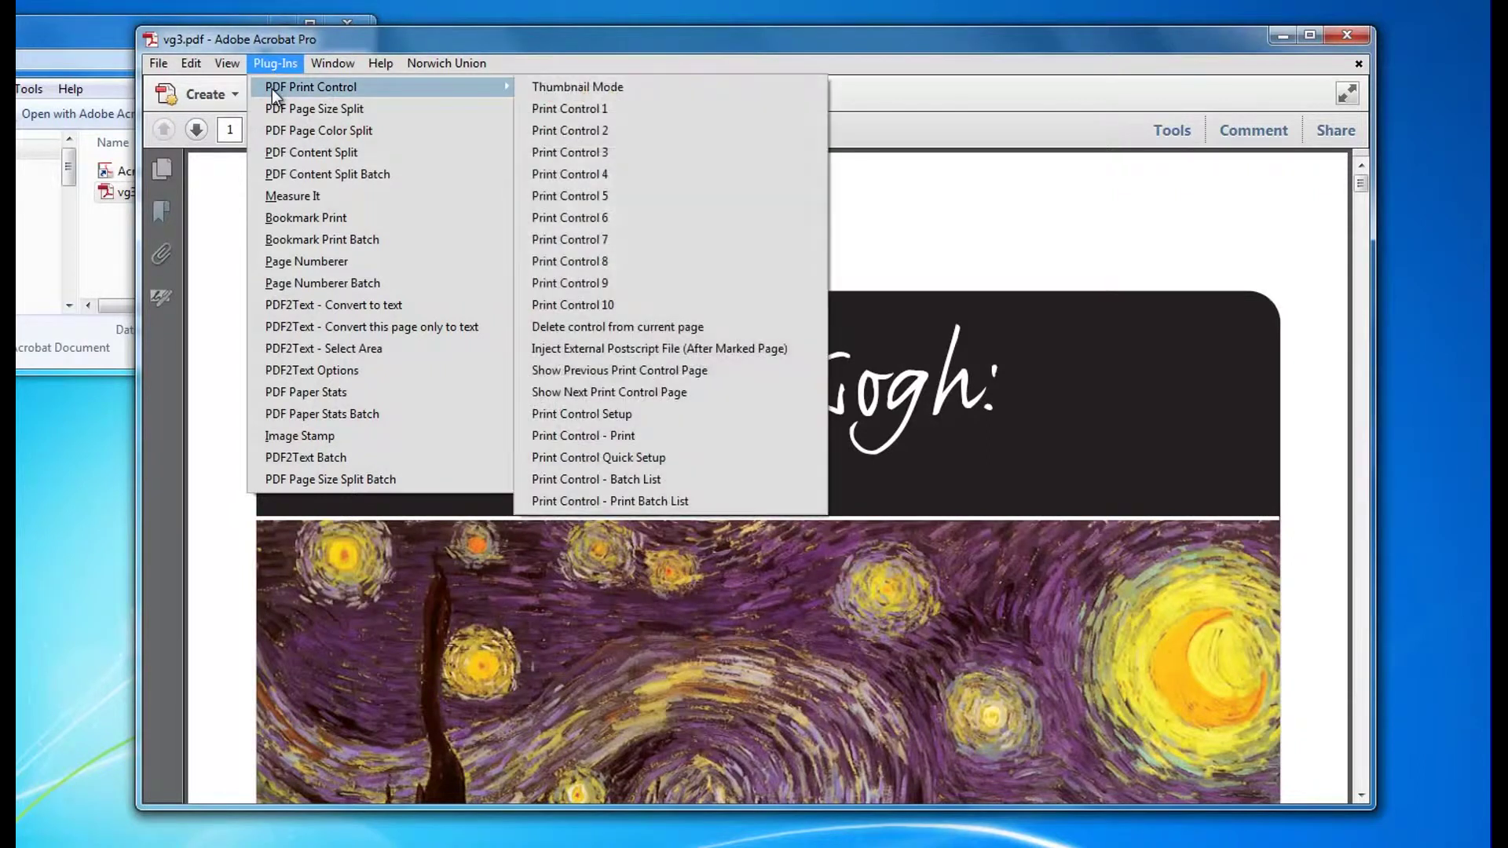
pyautogui.click(629, 117)
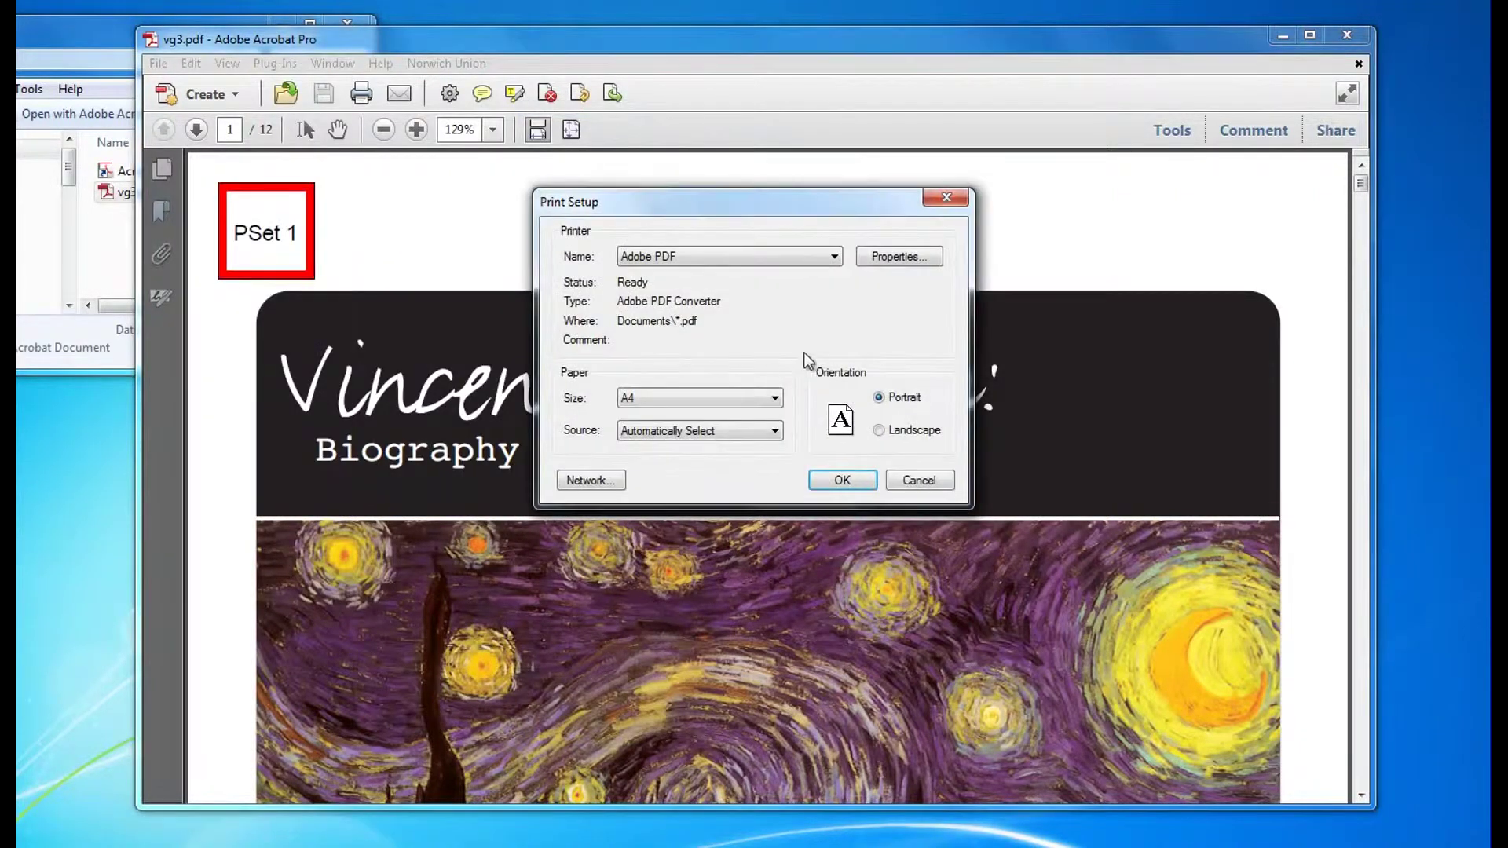
# Set Print Control 1 to the Xerox WorkCentre 5855 PS with Custom Type 1 paper source, and save.
pyautogui.click(834, 259)
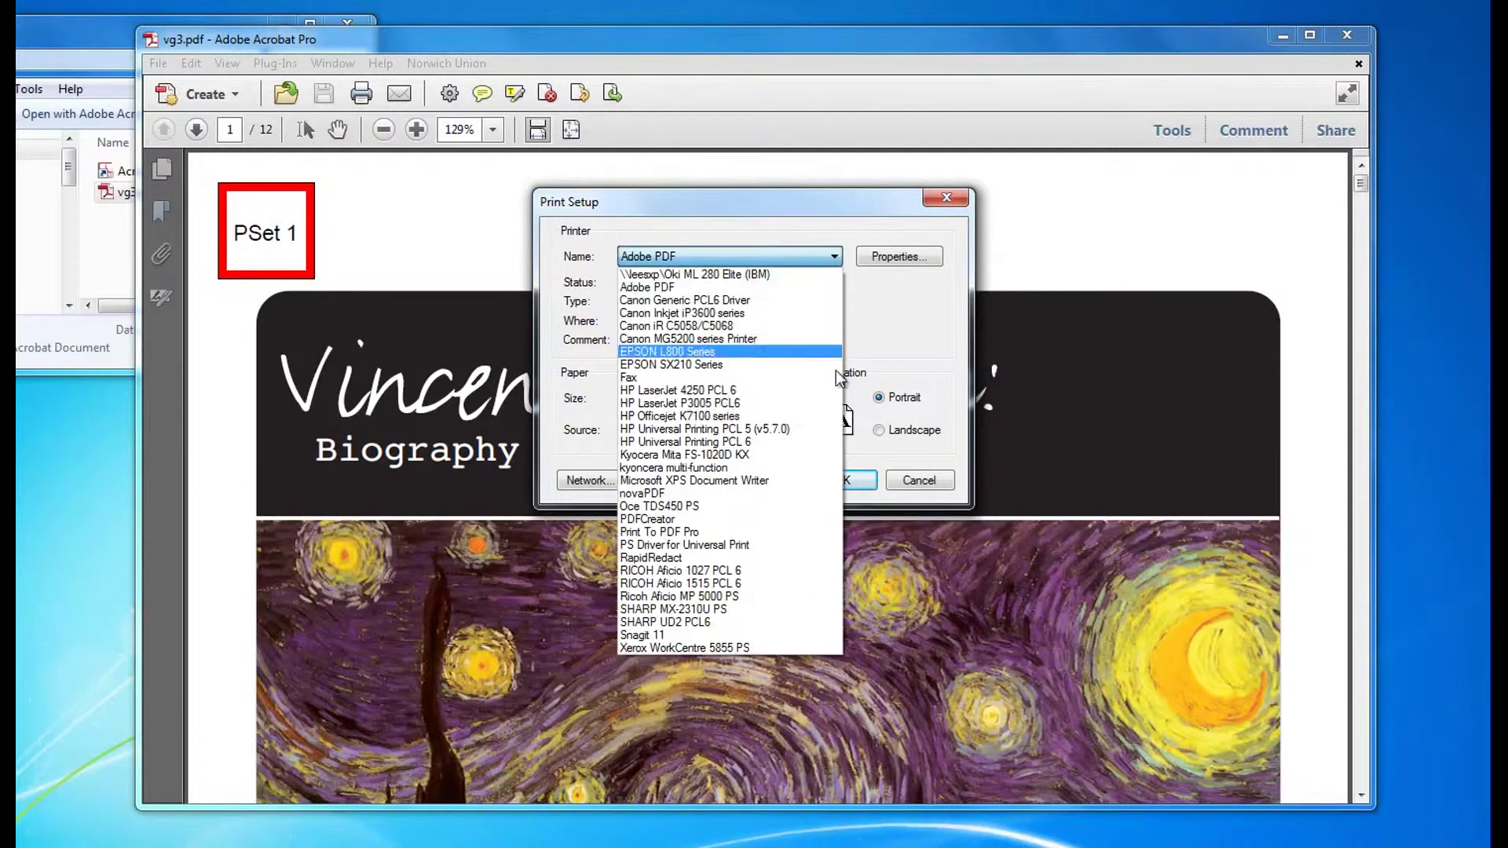
pyautogui.click(769, 647)
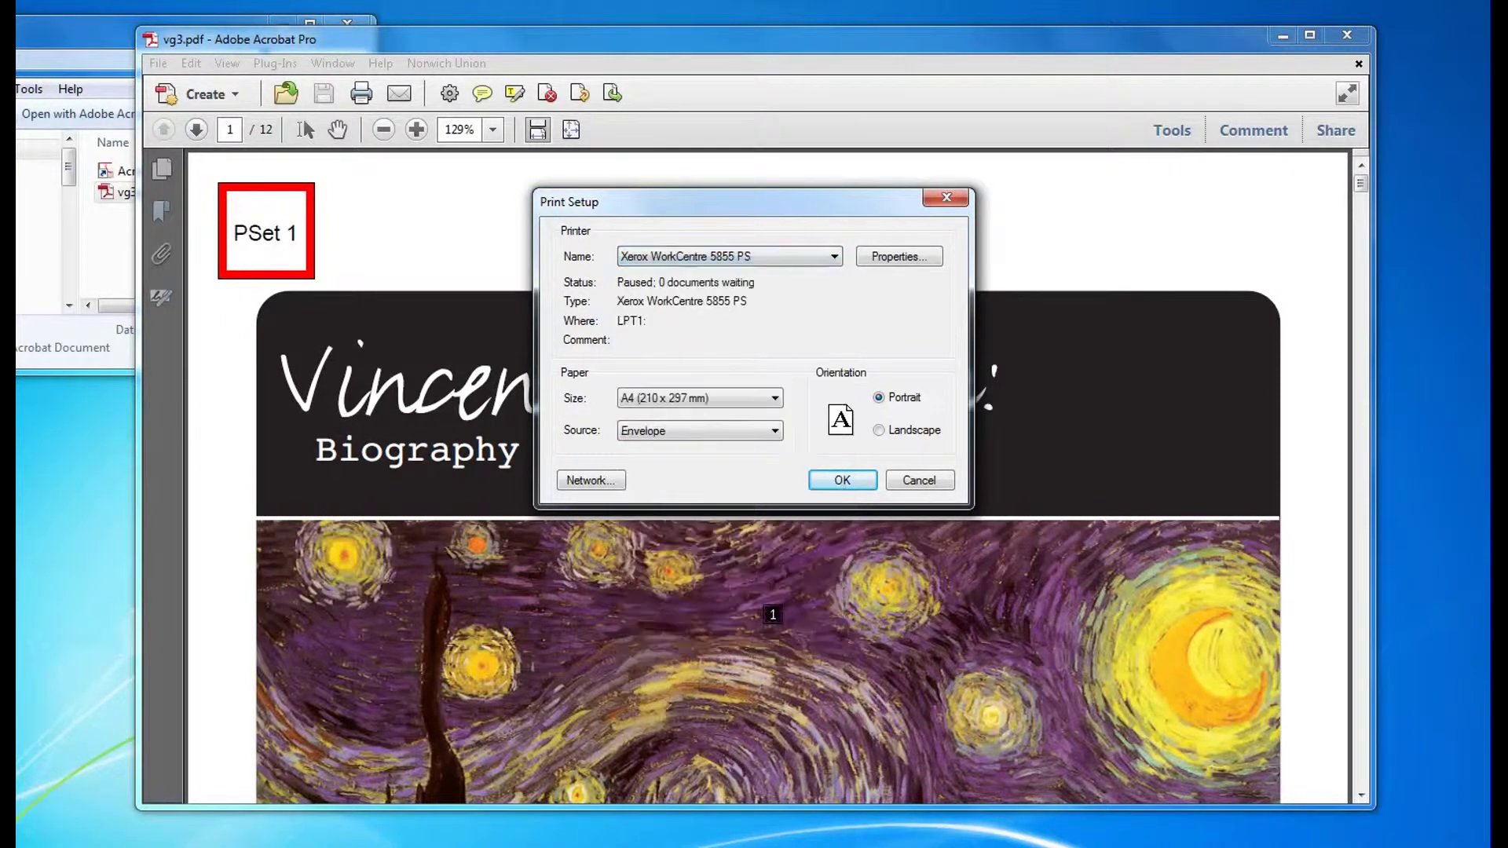
pyautogui.click(775, 431)
pyautogui.click(719, 503)
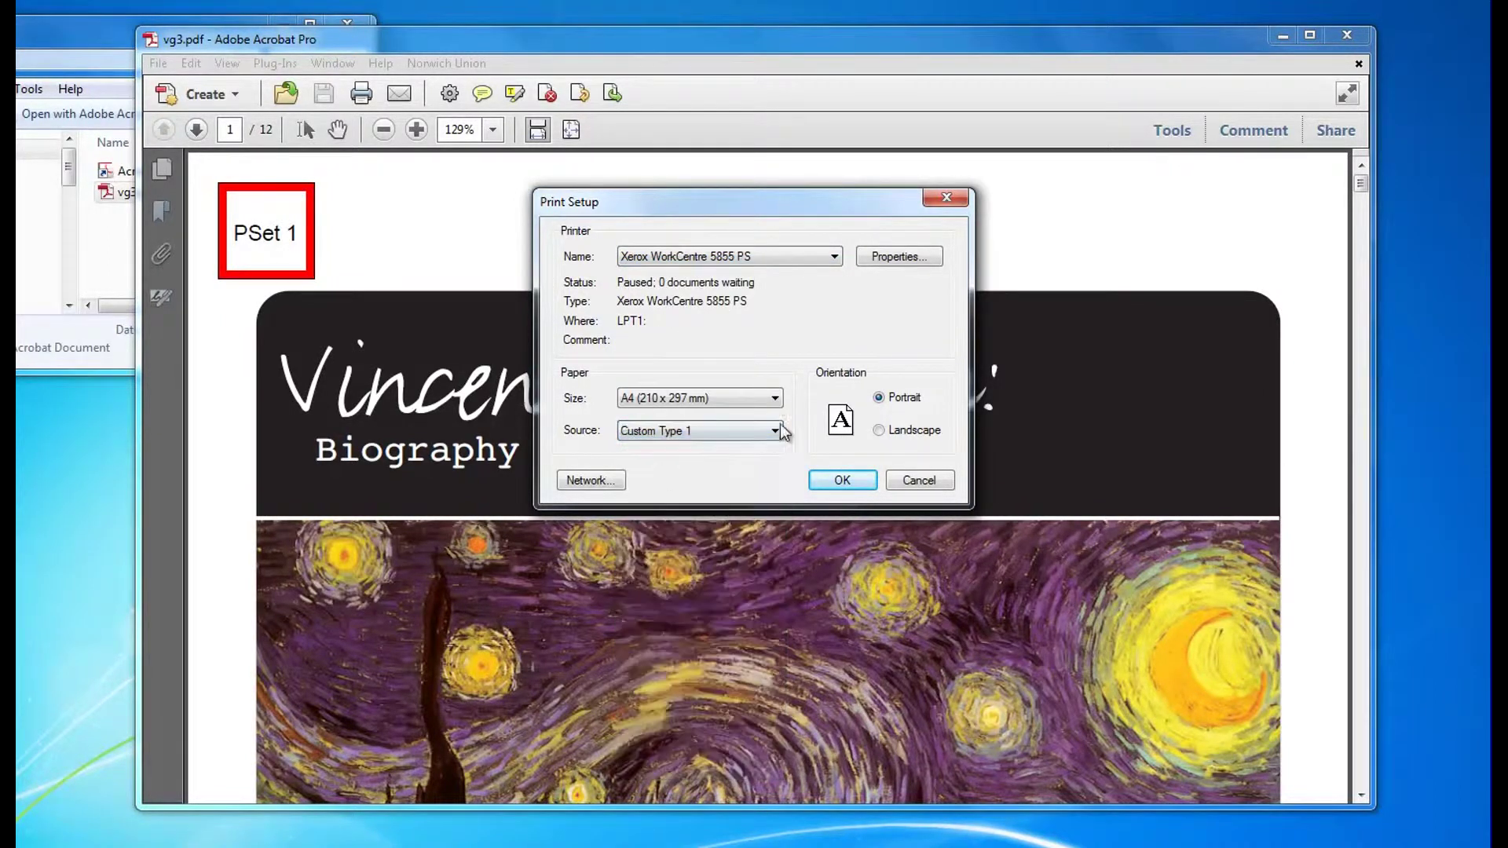
pyautogui.click(839, 484)
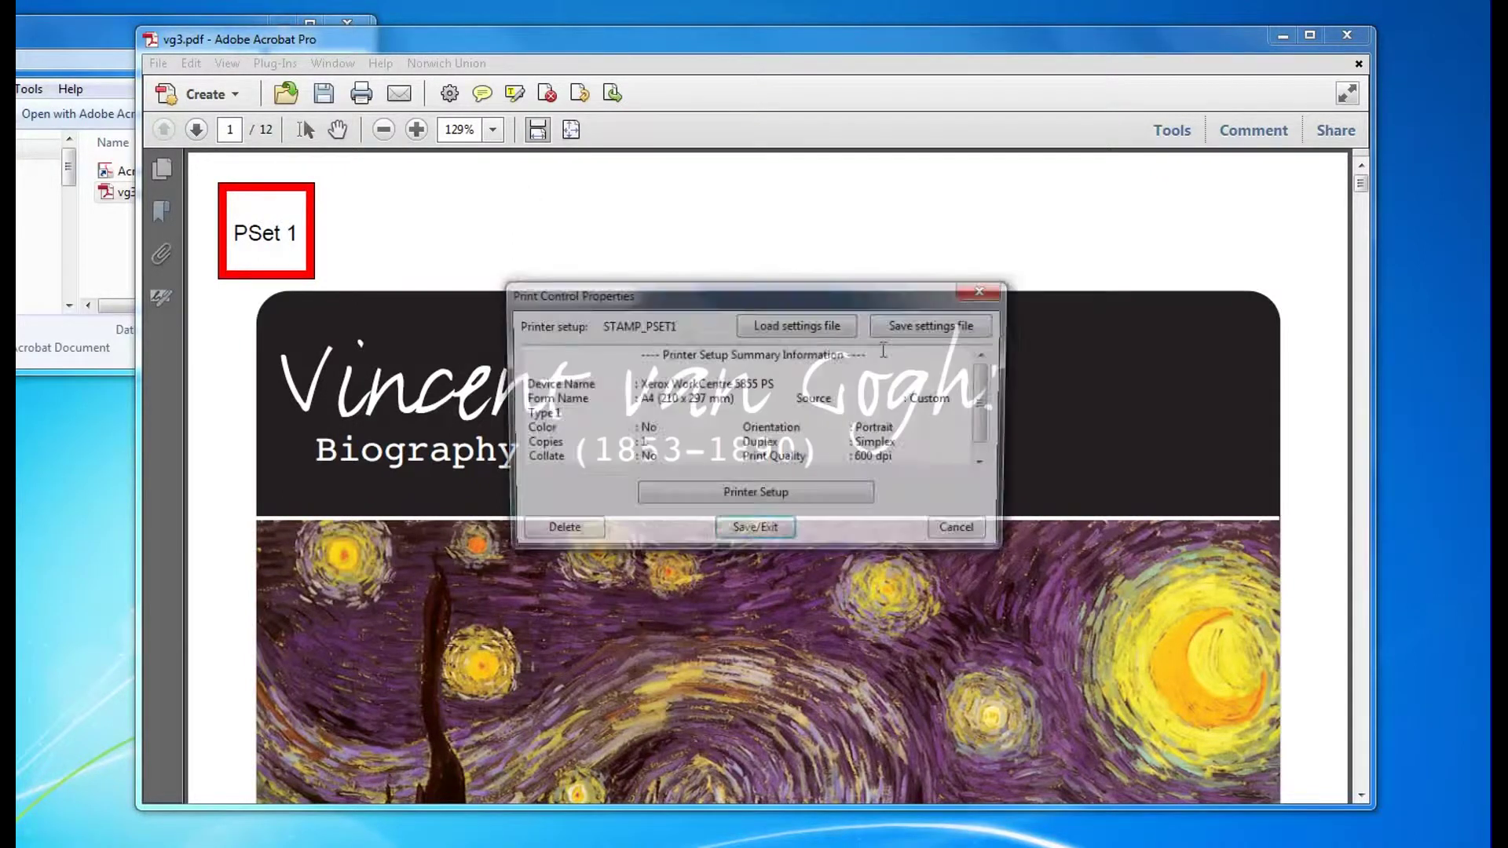
pyautogui.click(754, 527)
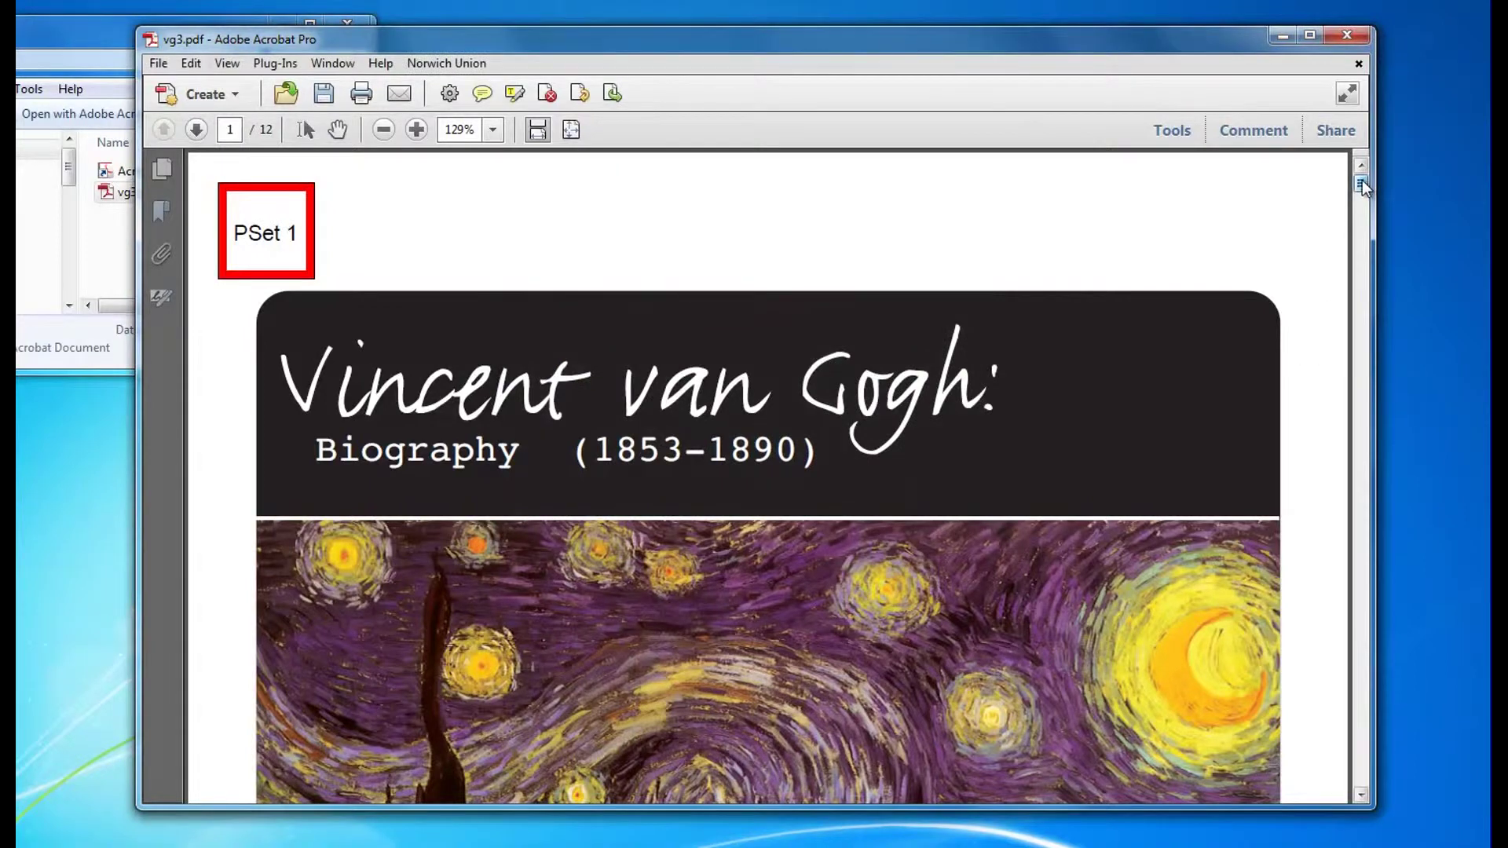
# Scroll to page 2 and apply Print Control 2 with the Envelope paper source, then save.
pyautogui.moveTo(1363, 187); pyautogui.dragTo(1362, 230)
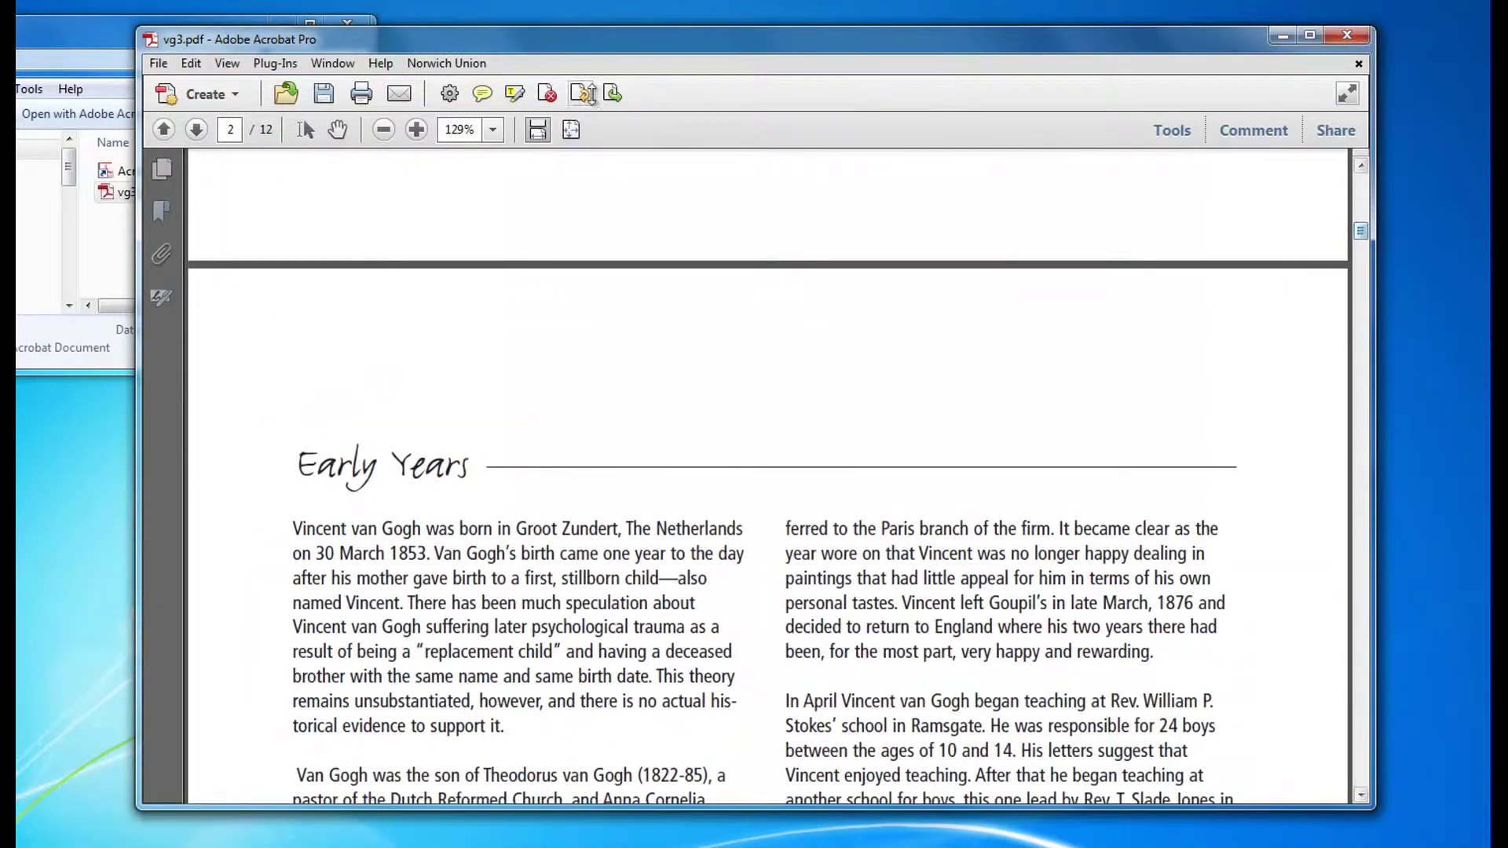
pyautogui.click(274, 63)
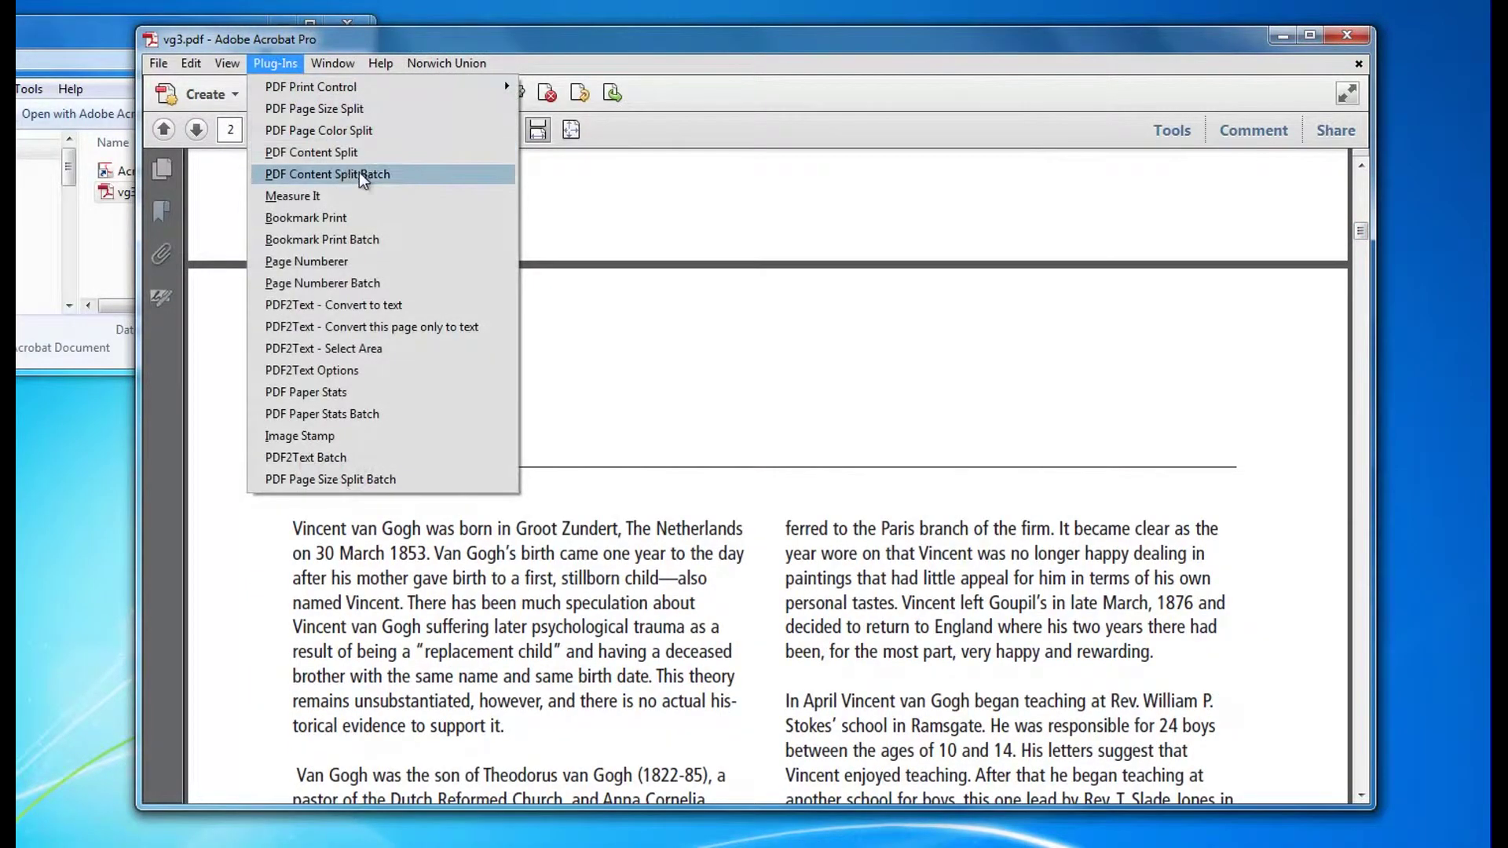
pyautogui.moveTo(366, 87)
pyautogui.click(585, 130)
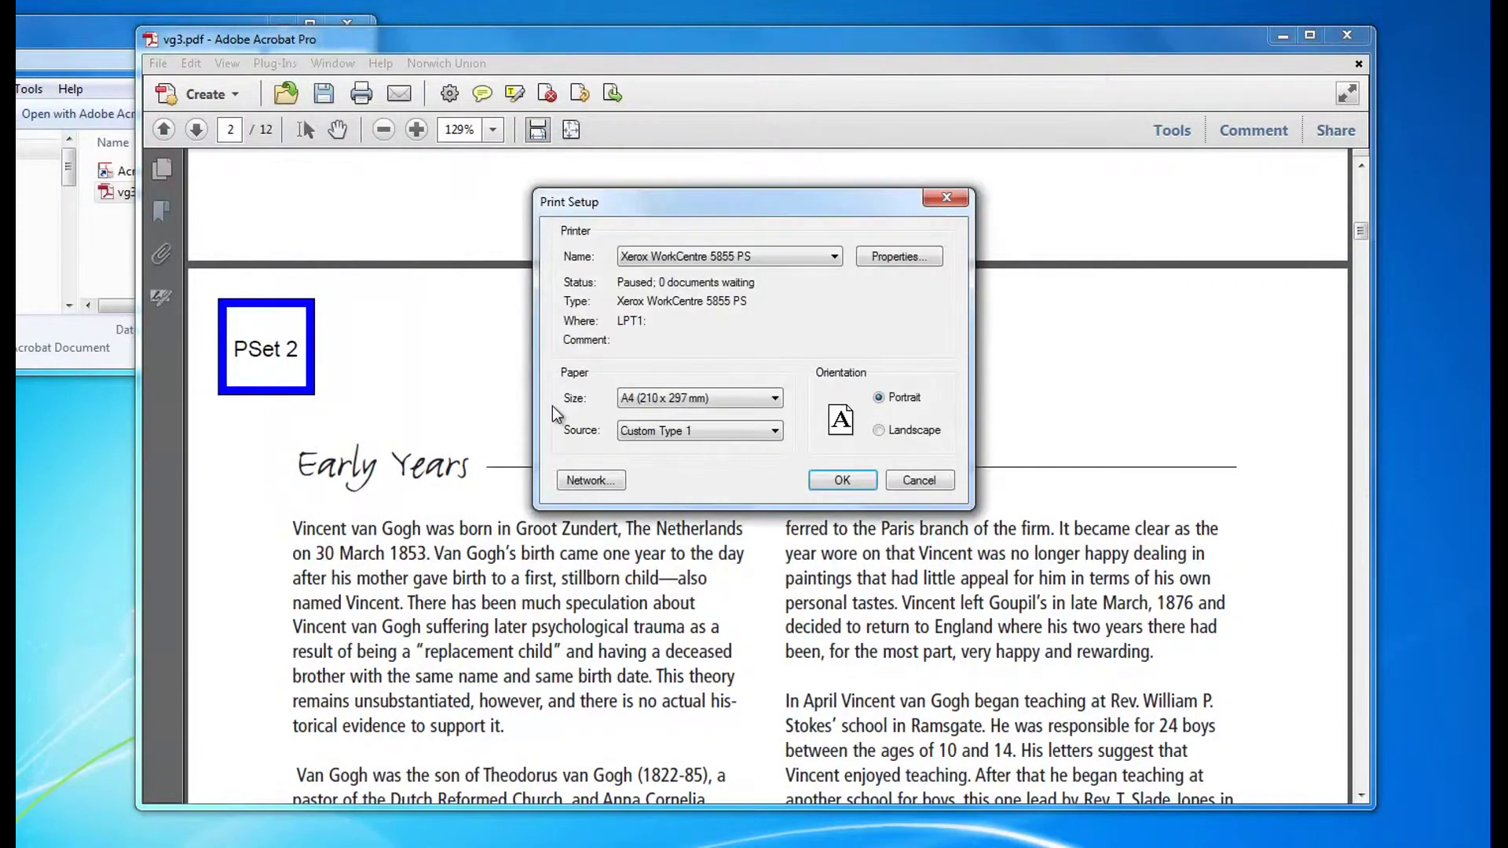
pyautogui.click(775, 431)
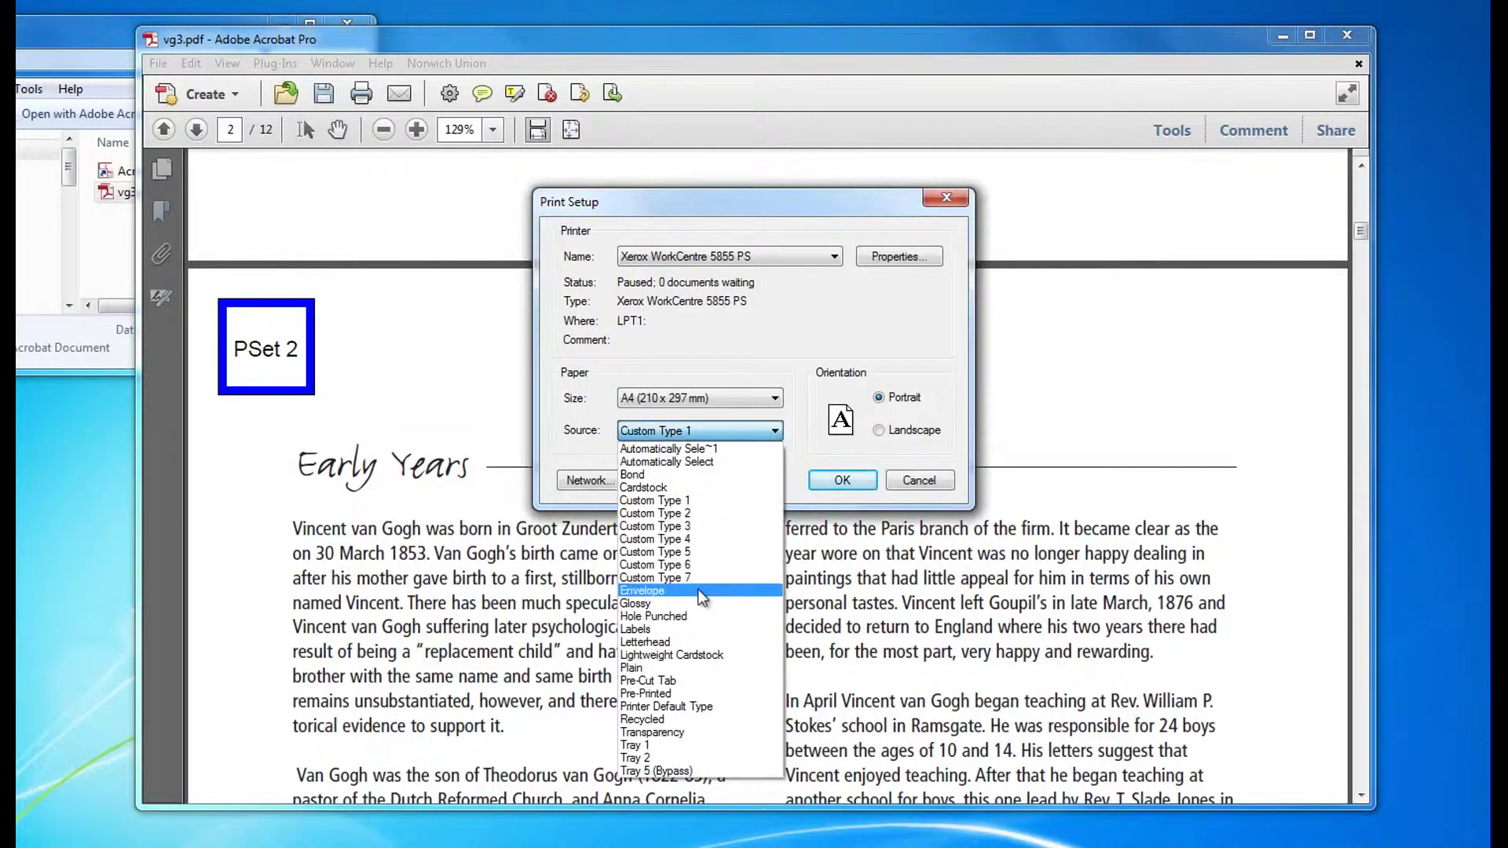
pyautogui.click(644, 591)
pyautogui.click(842, 480)
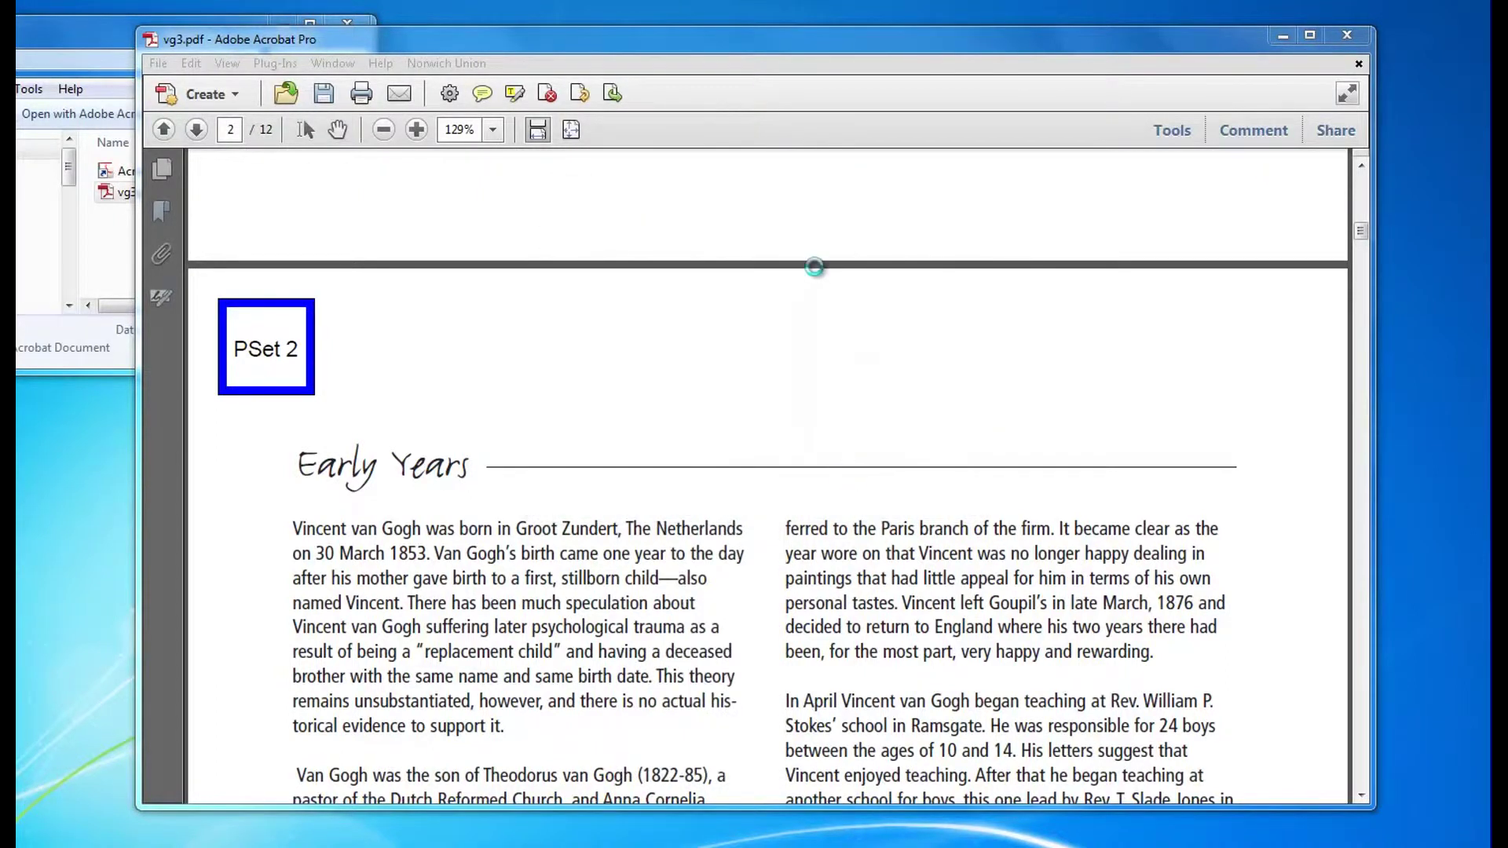
pyautogui.click(753, 533)
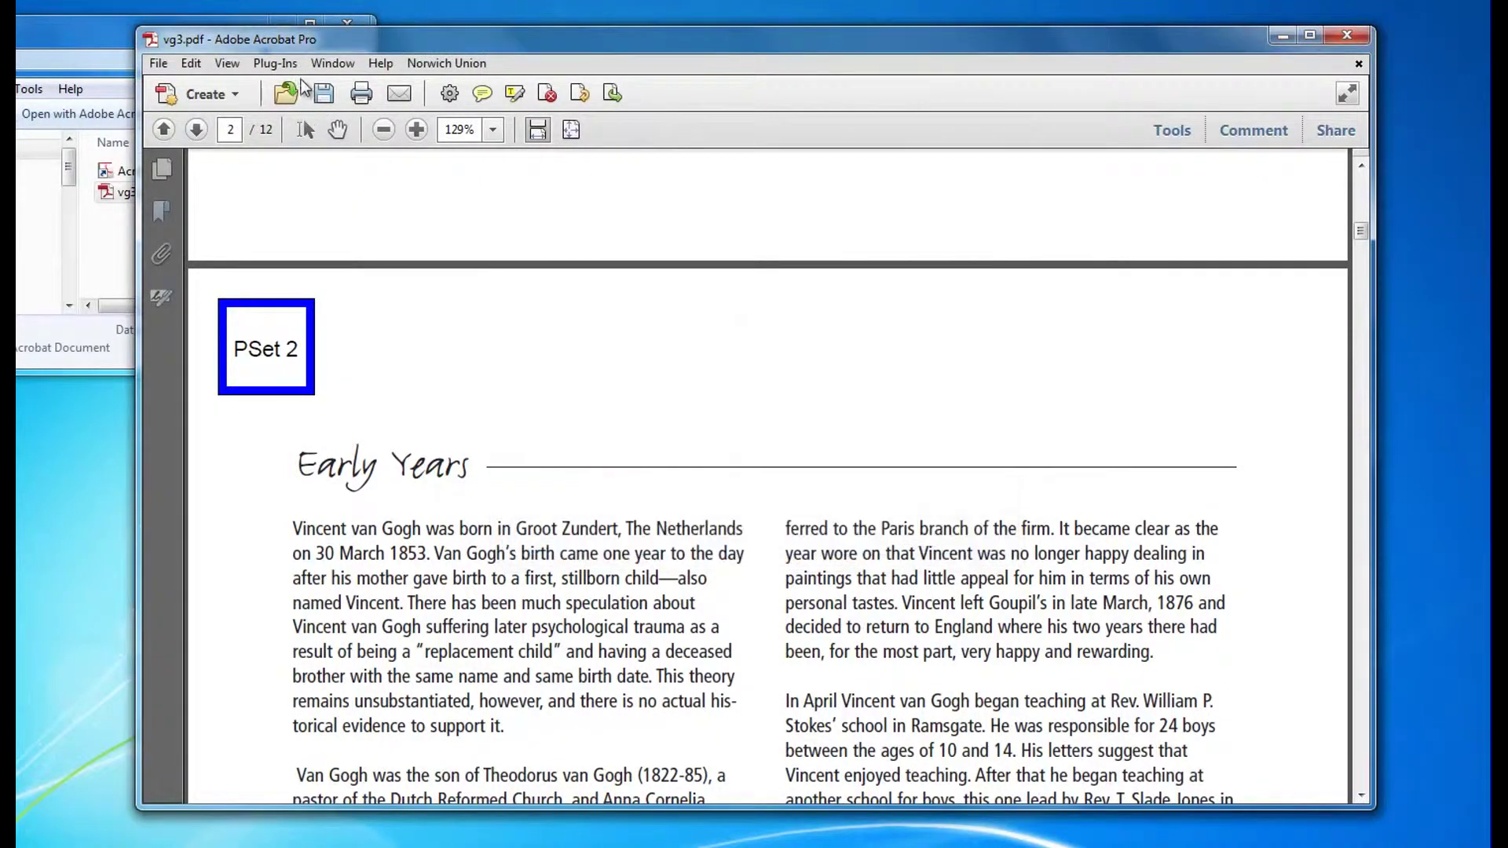
pyautogui.click(289, 63)
pyautogui.moveTo(292, 80)
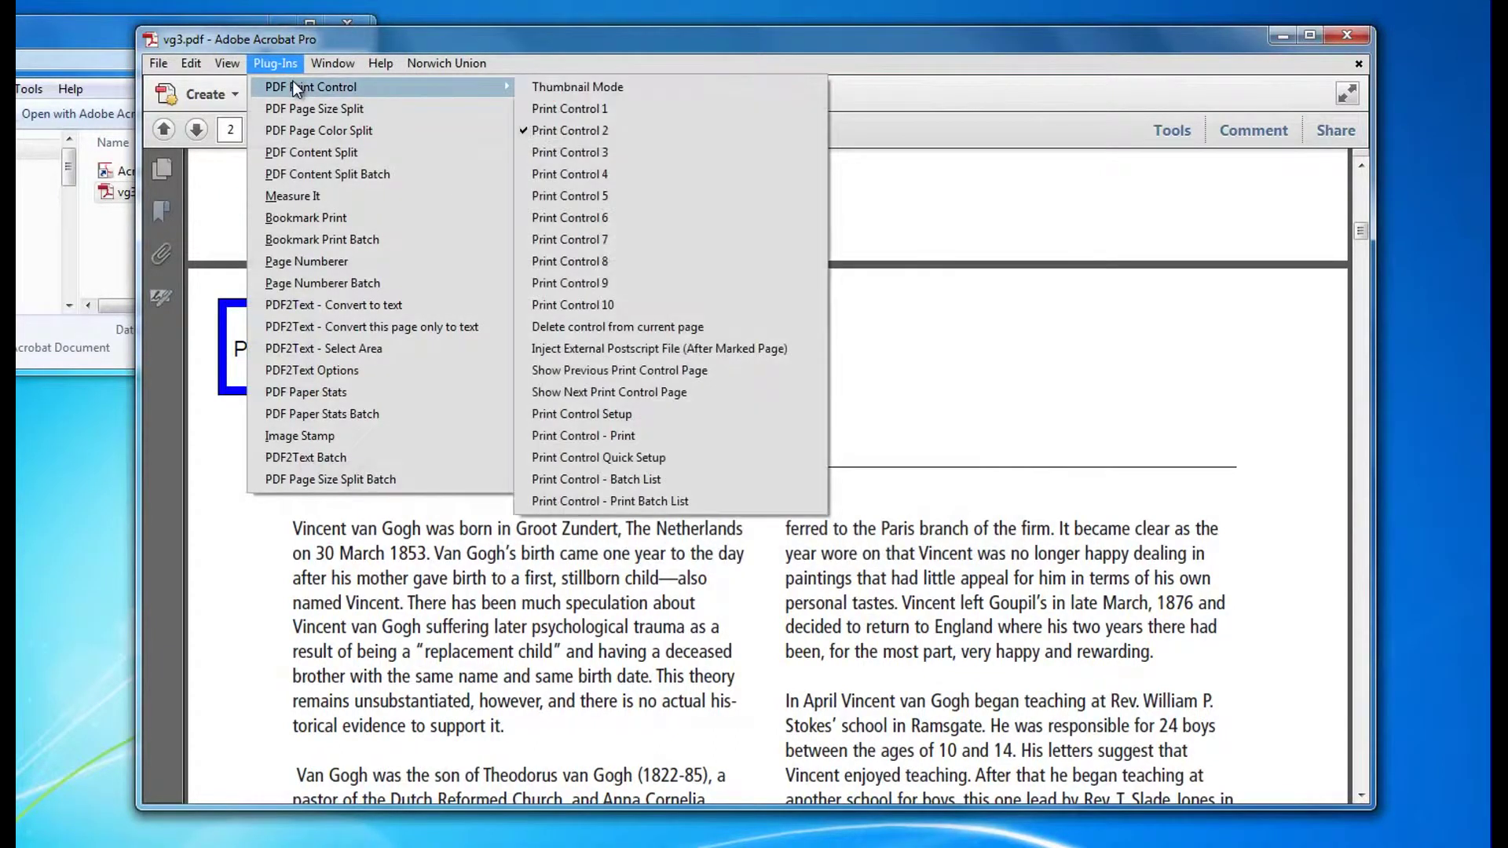
# In Print Control Setup, save the print controls as example.pcs in Desktop folder 1.
pyautogui.click(628, 418)
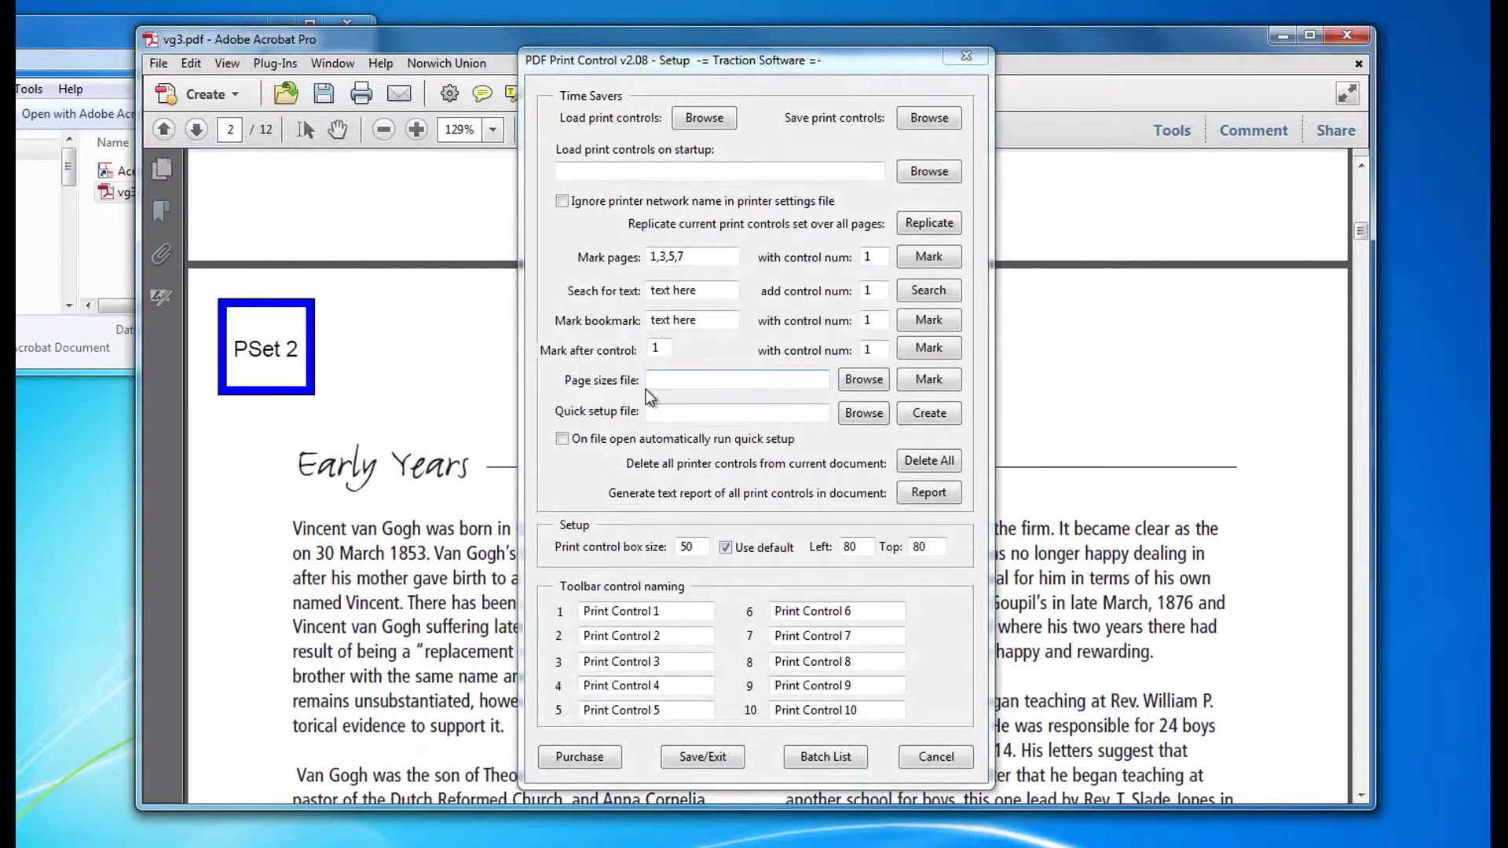
pyautogui.click(929, 117)
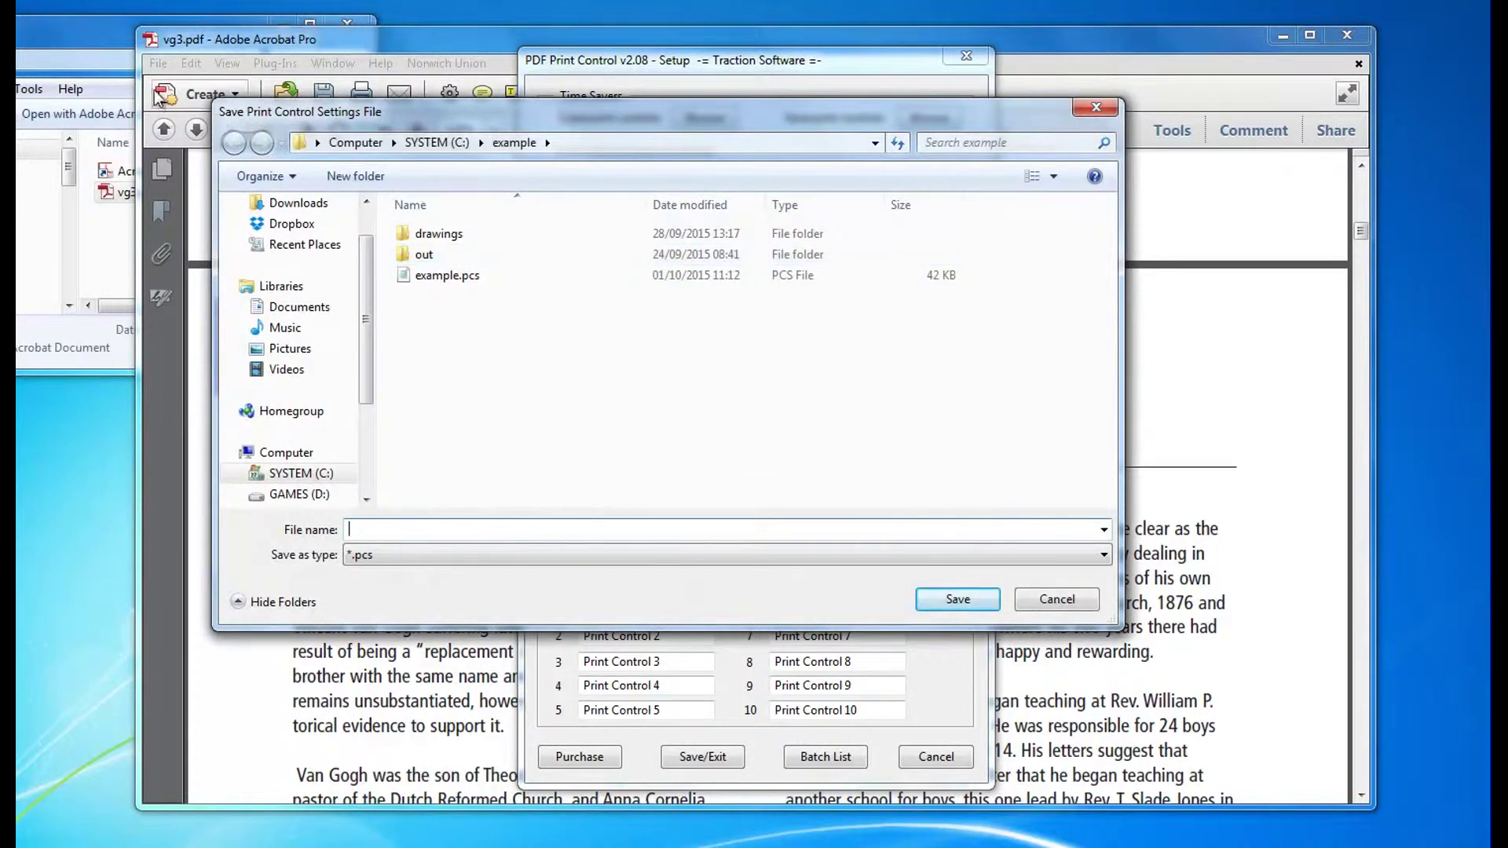
pyautogui.click(112, 66)
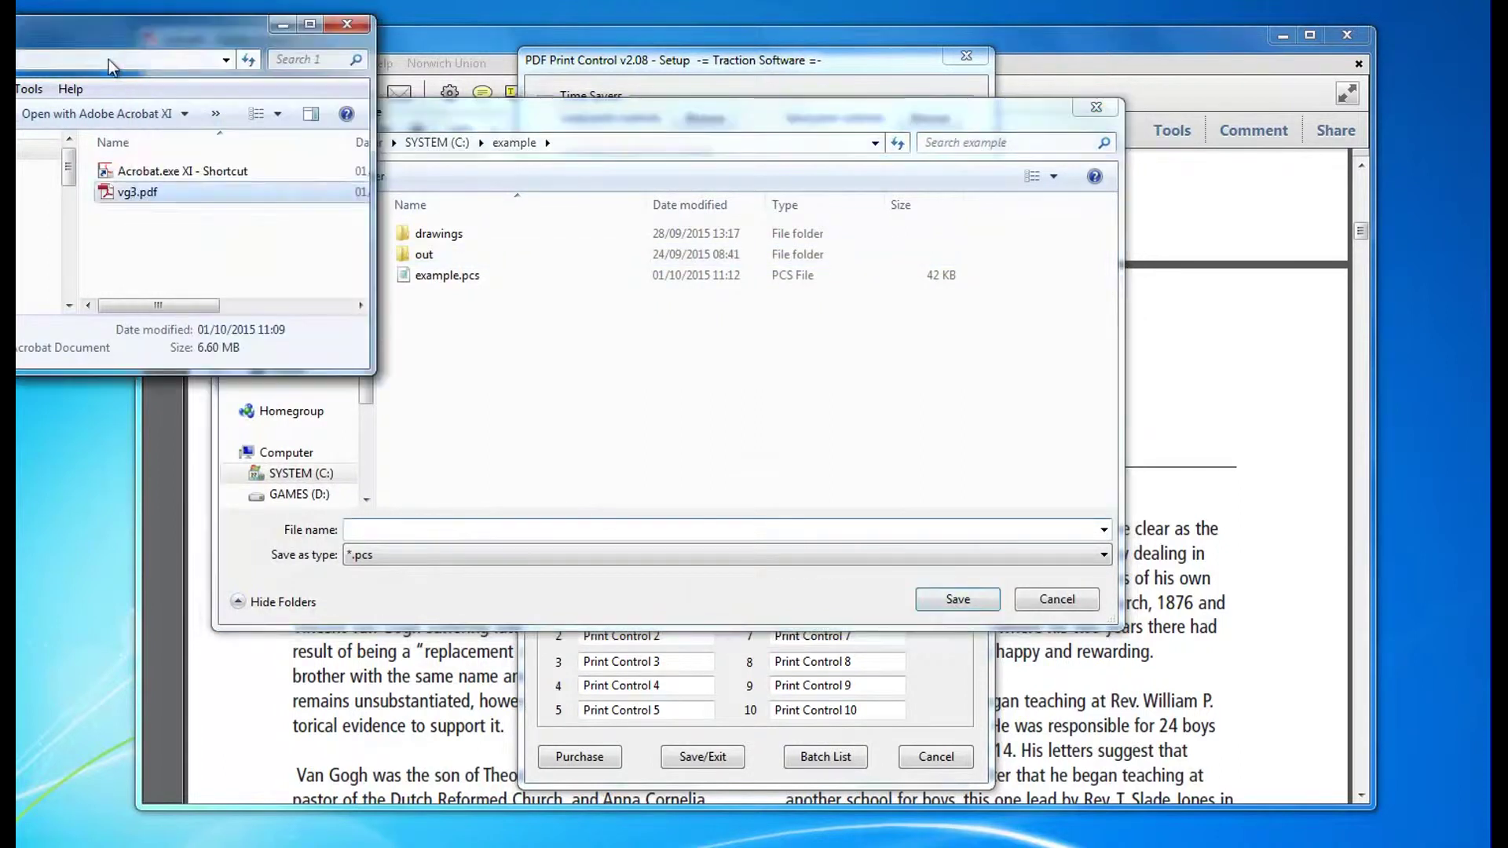
pyautogui.click(538, 527)
pyautogui.write('C:\\Users\\lee\\Desktop\\1')
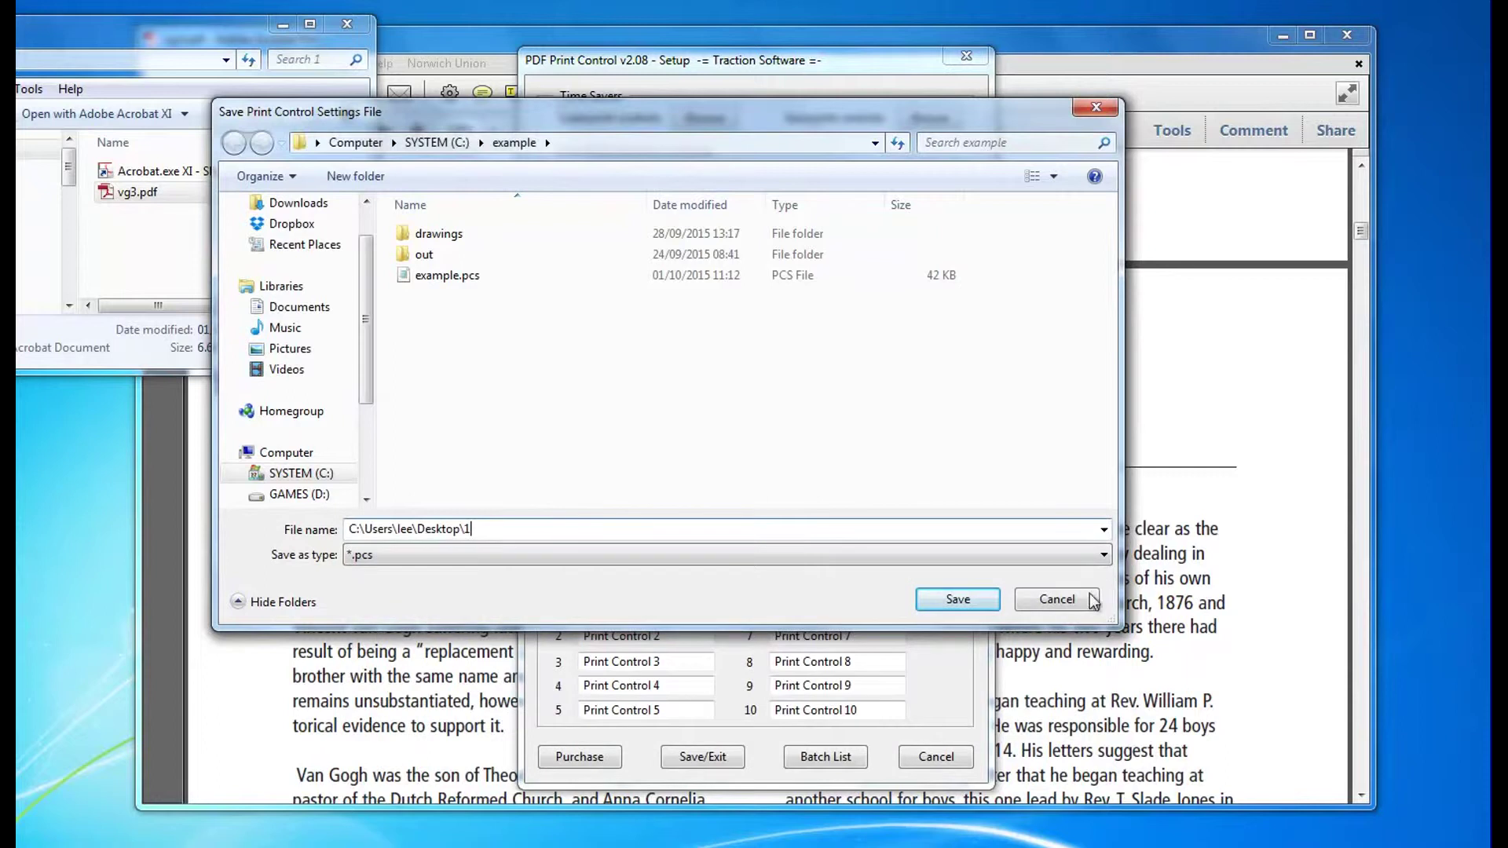
pyautogui.click(958, 599)
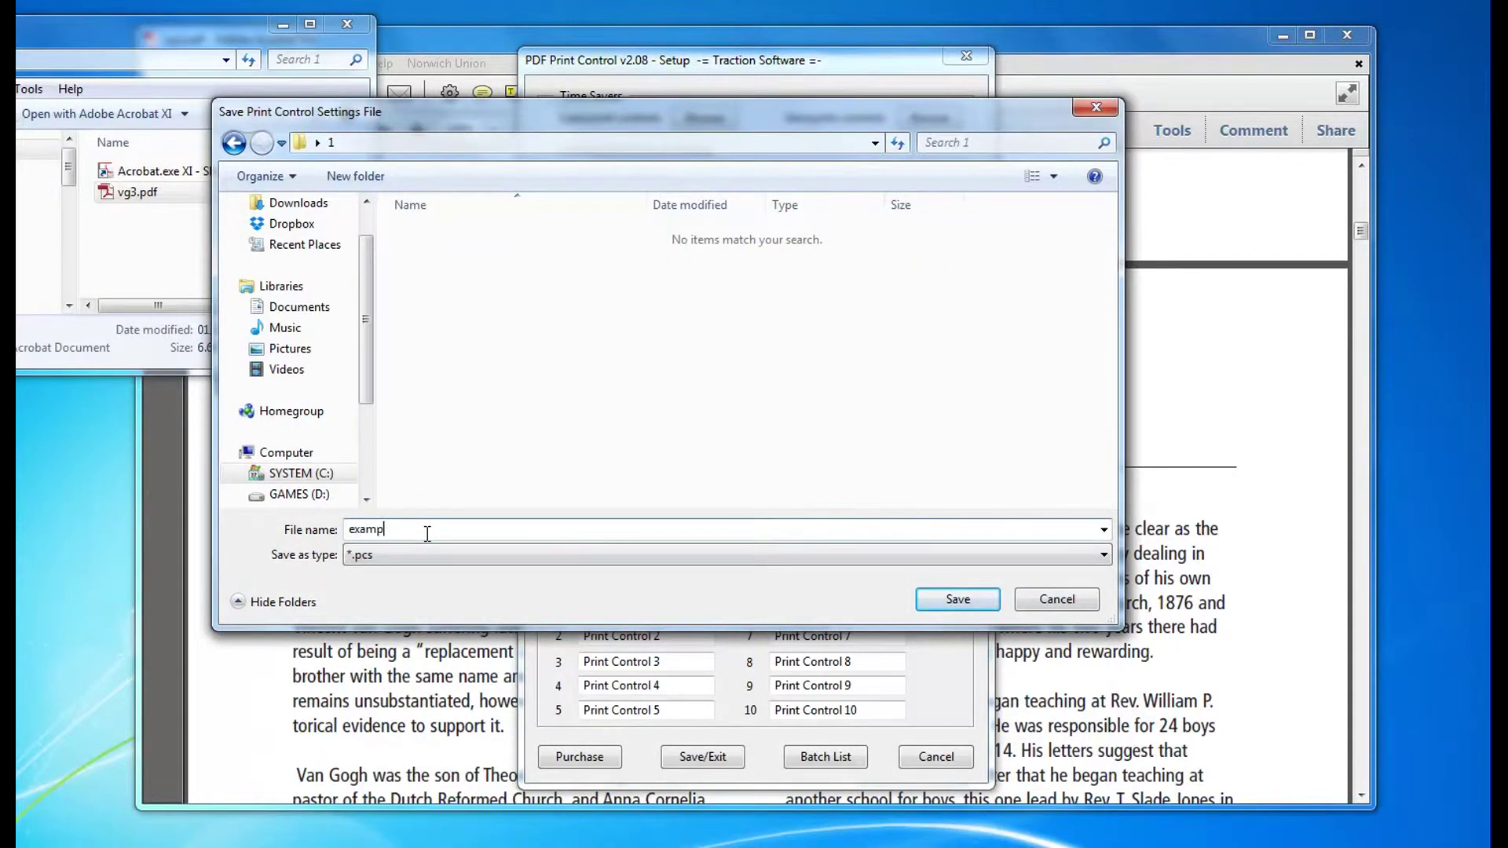
pyautogui.click(945, 600)
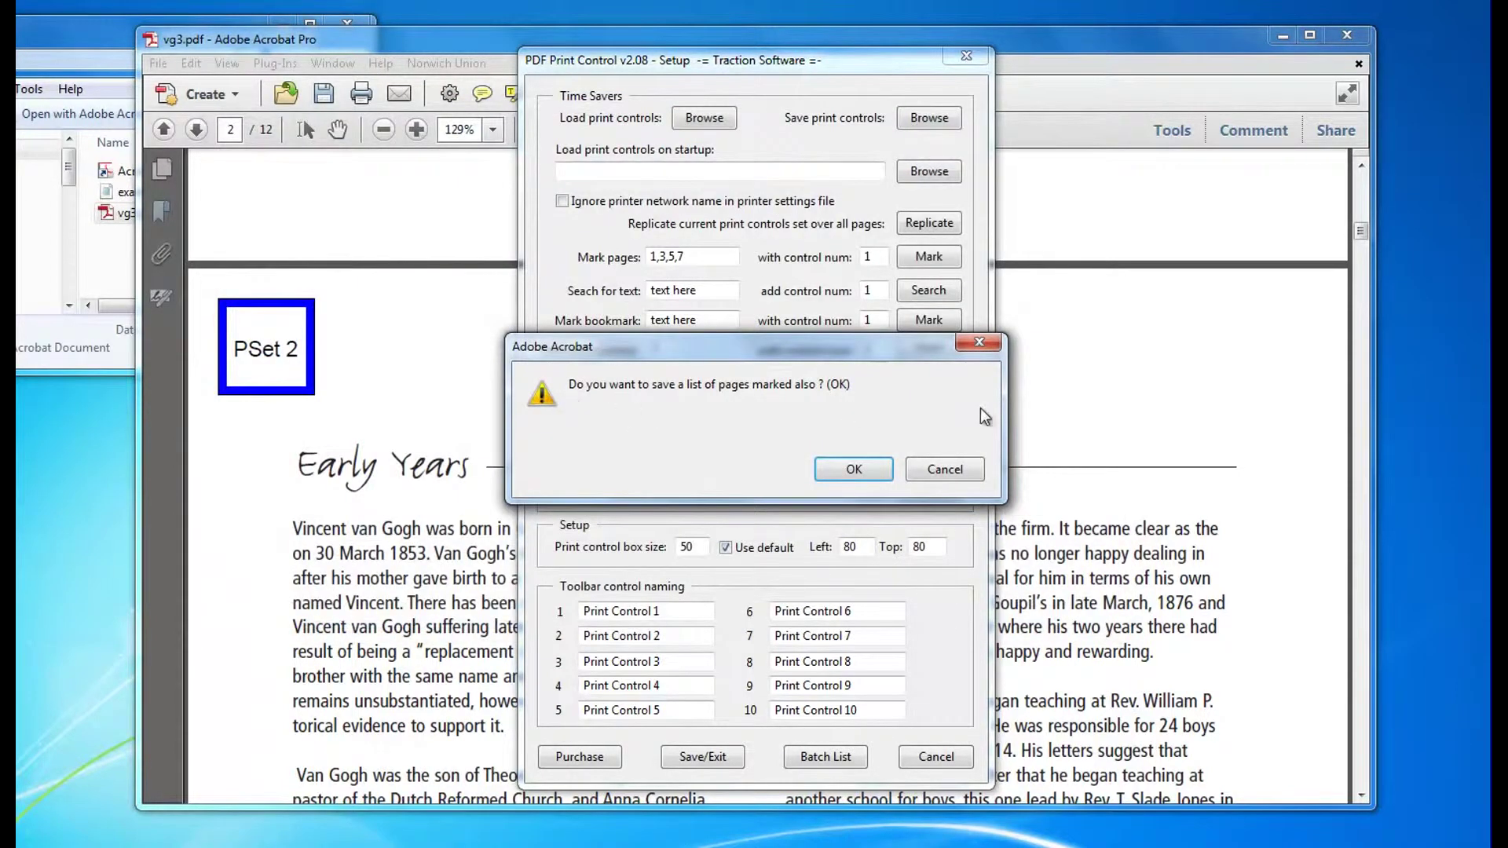
# Skip the marked-pages list, set example.pcs as the startup print control file, and save the setup.
pyautogui.click(958, 468)
pyautogui.click(958, 468)
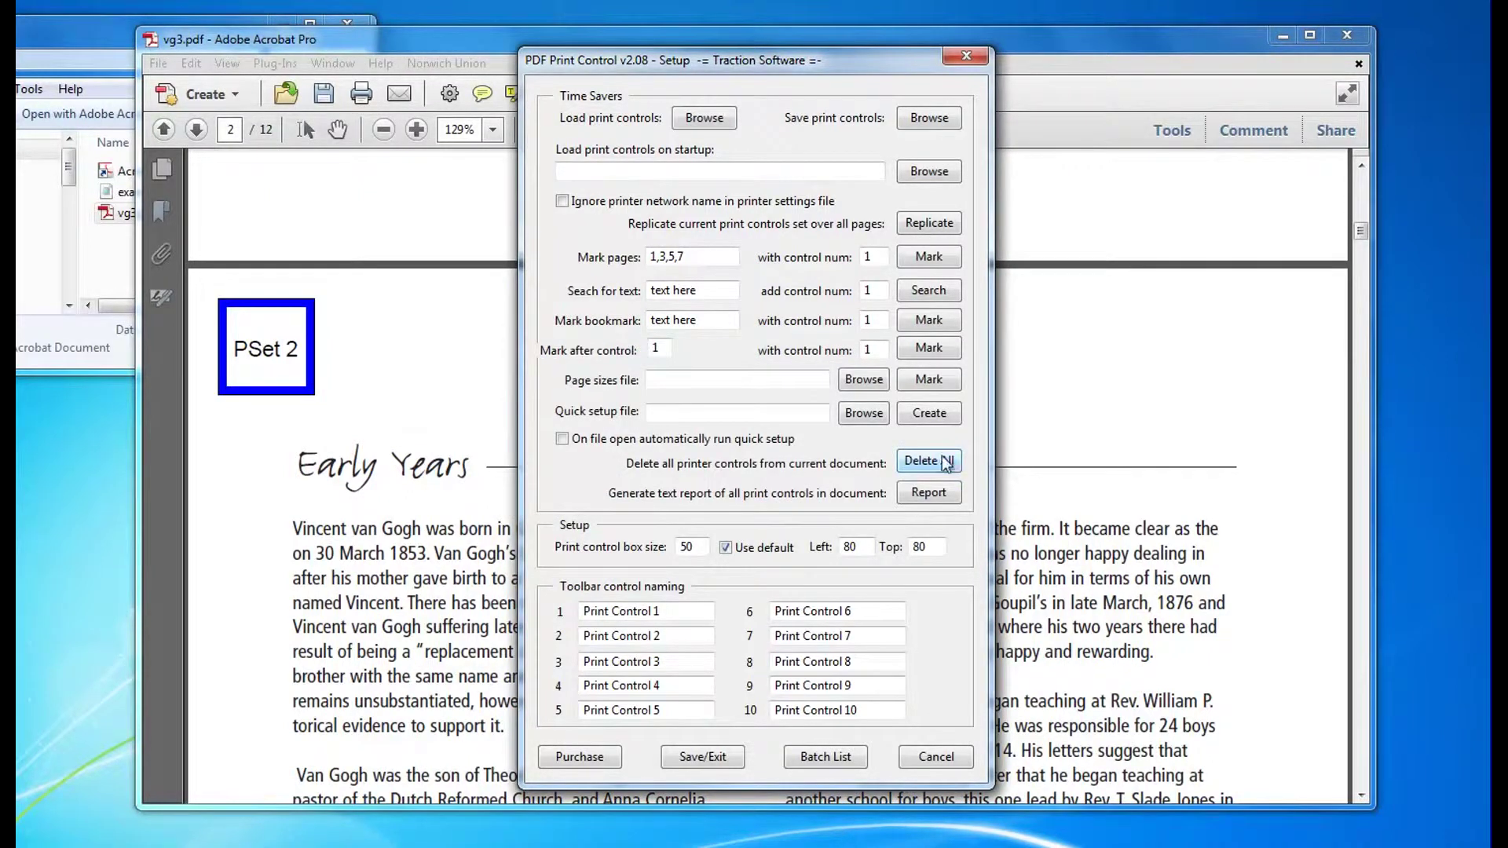
pyautogui.click(945, 176)
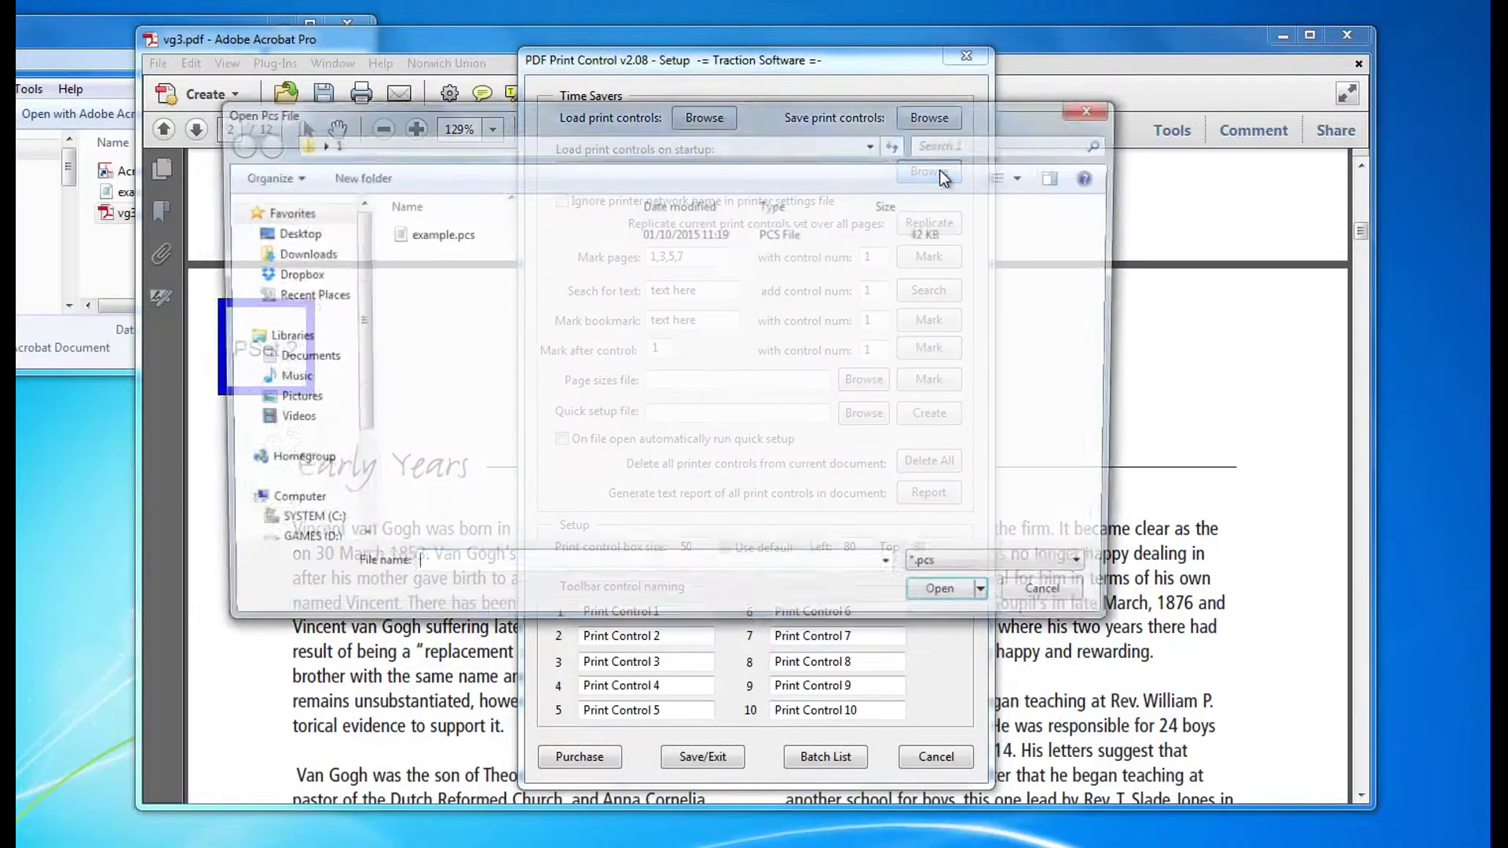
pyautogui.doubleClick(424, 234)
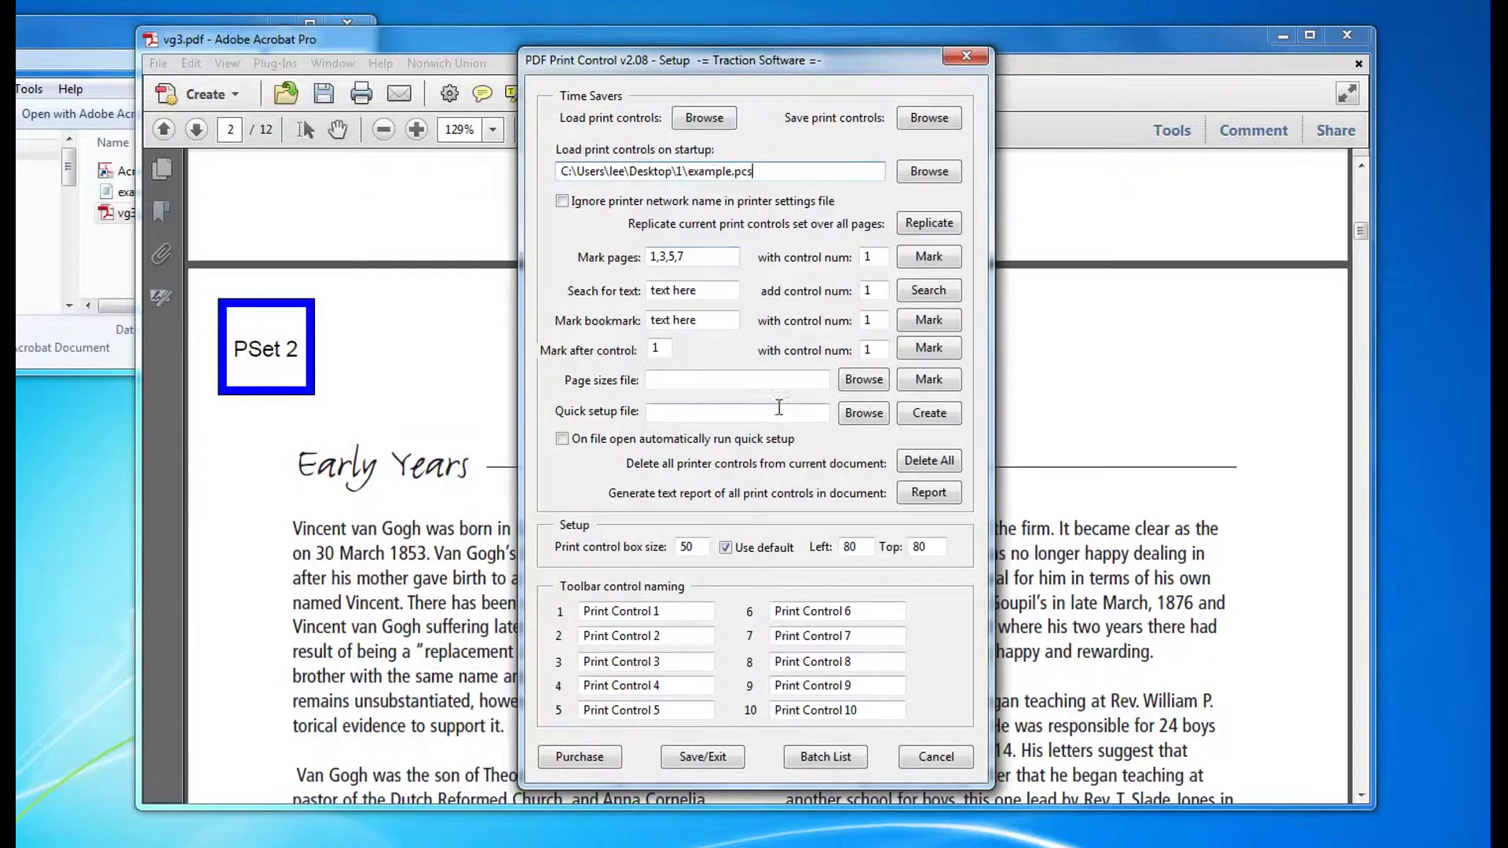
pyautogui.click(720, 762)
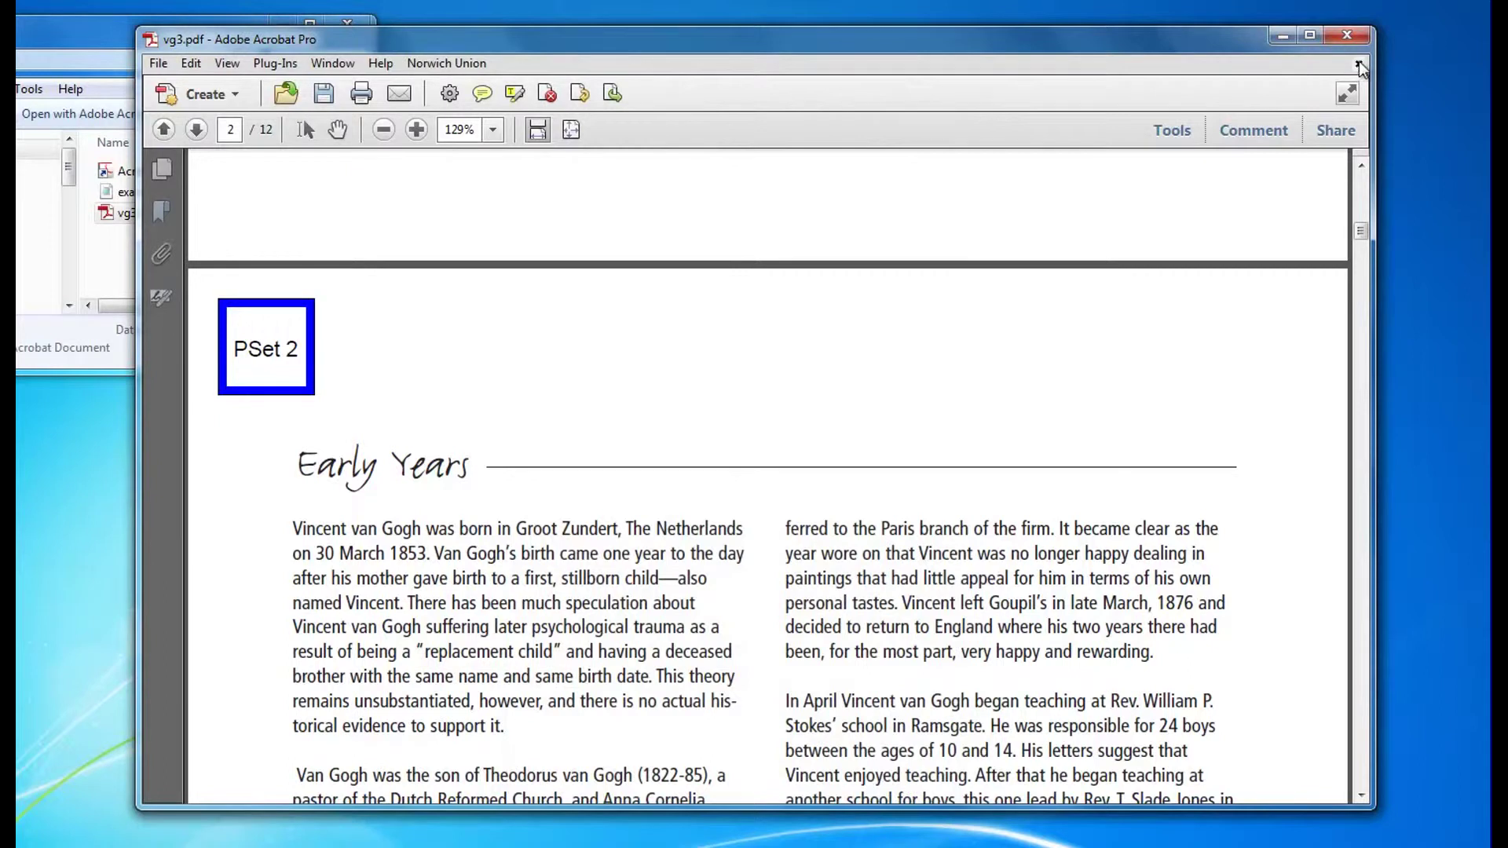
# Close vg3.pdf without saving changes and dismiss the Acrobat crash notice.
pyautogui.click(1346, 35)
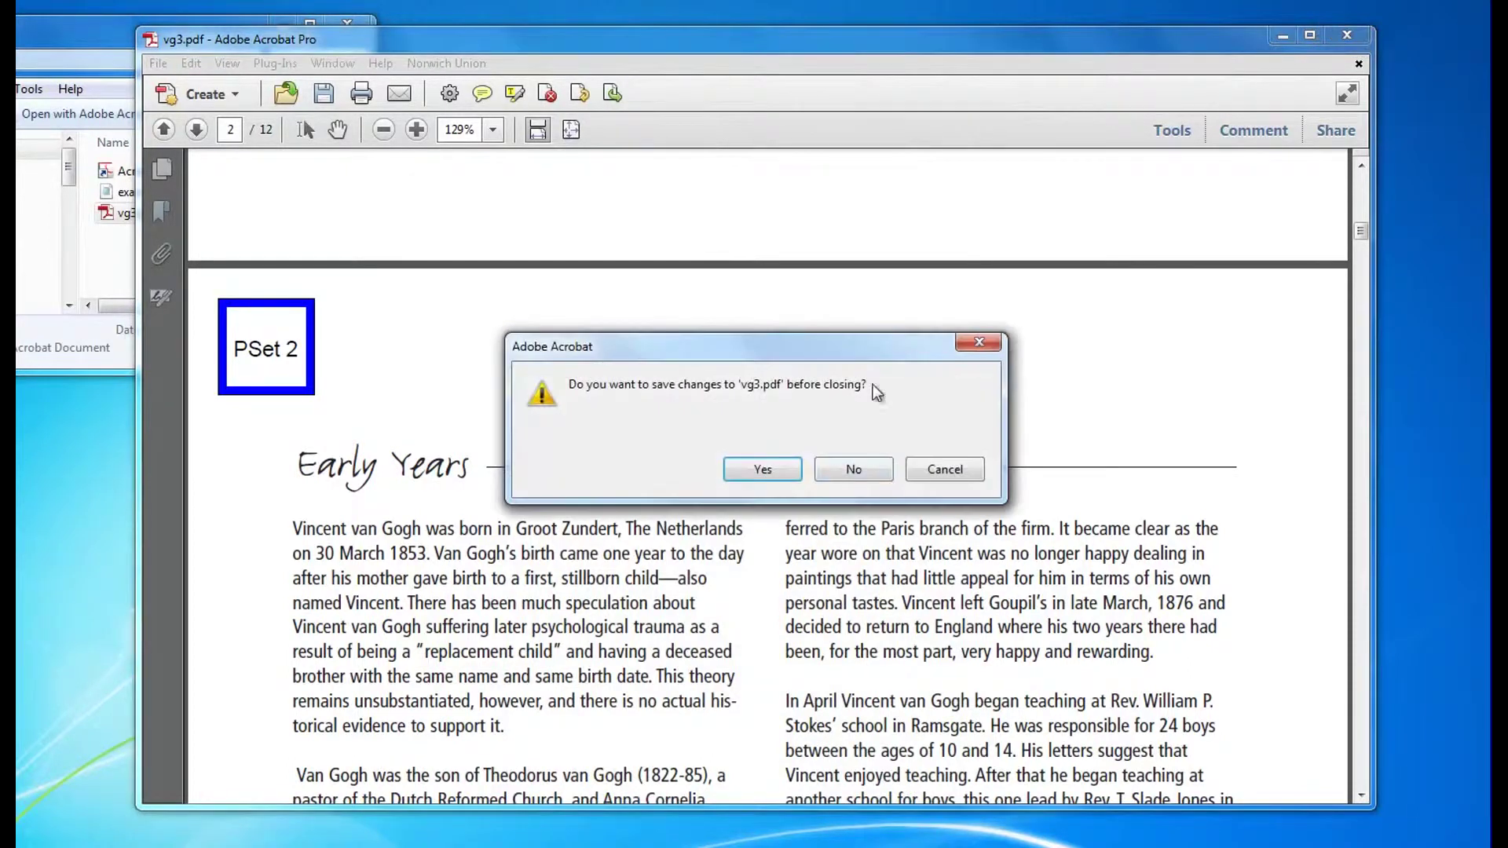
pyautogui.click(850, 471)
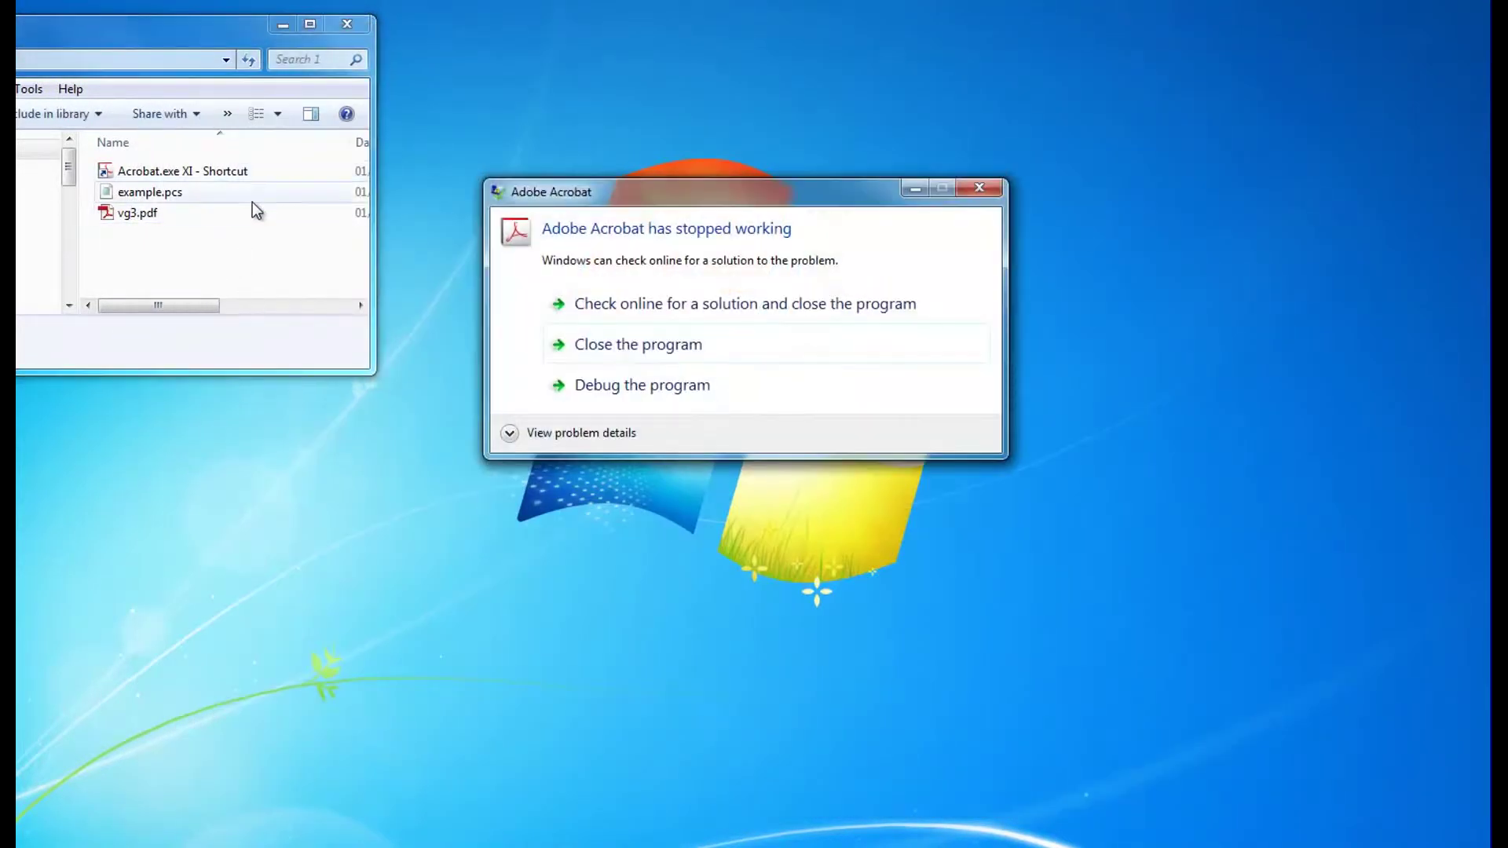
pyautogui.click(568, 344)
# Relaunch Acrobat and open vg3.pdf again.
pyautogui.doubleClick(232, 172)
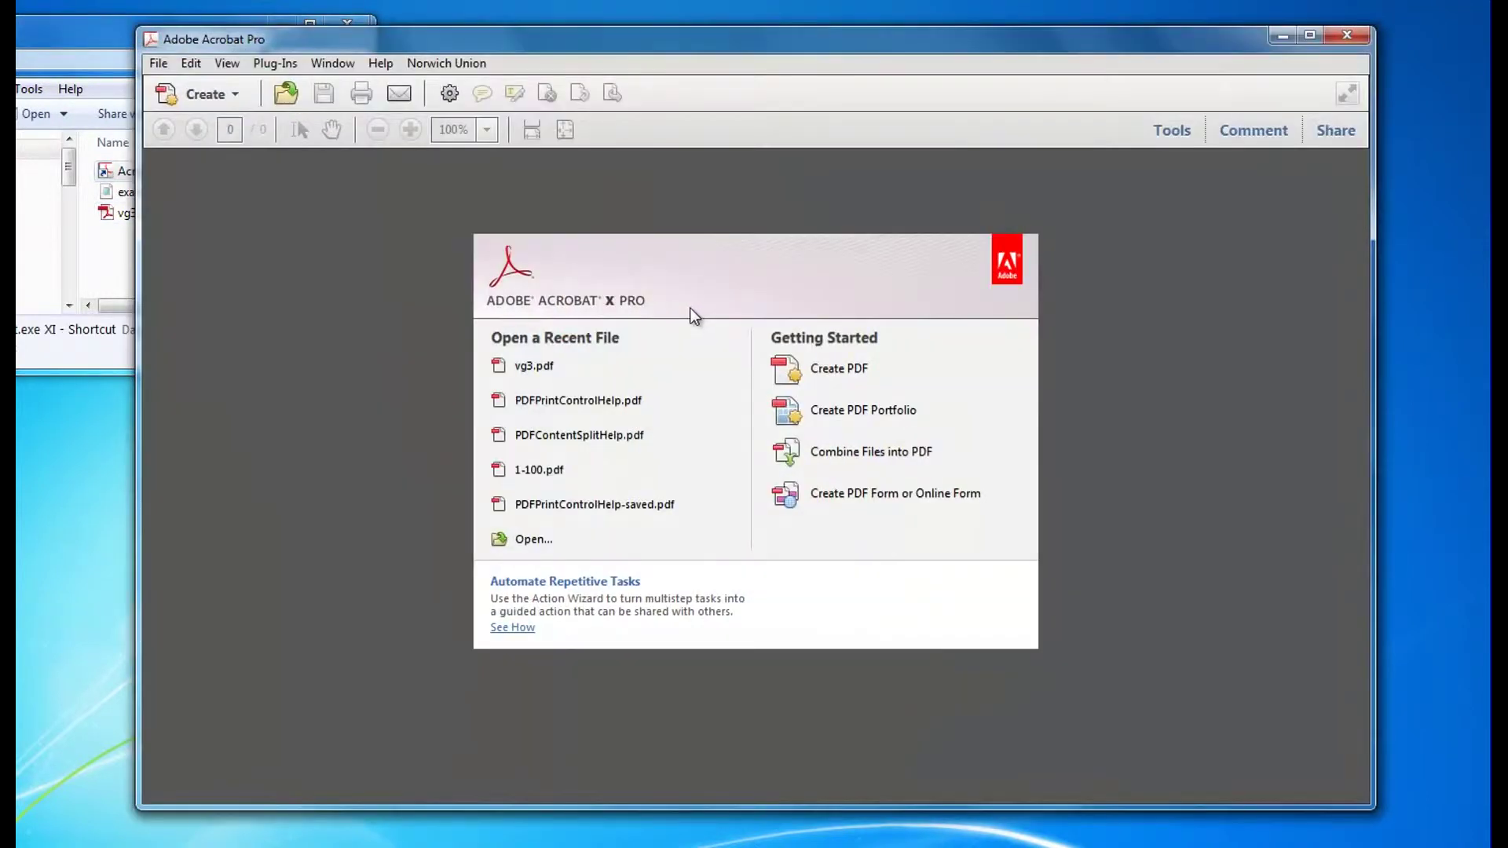
pyautogui.moveTo(450, 44); pyautogui.dragTo(553, 63)
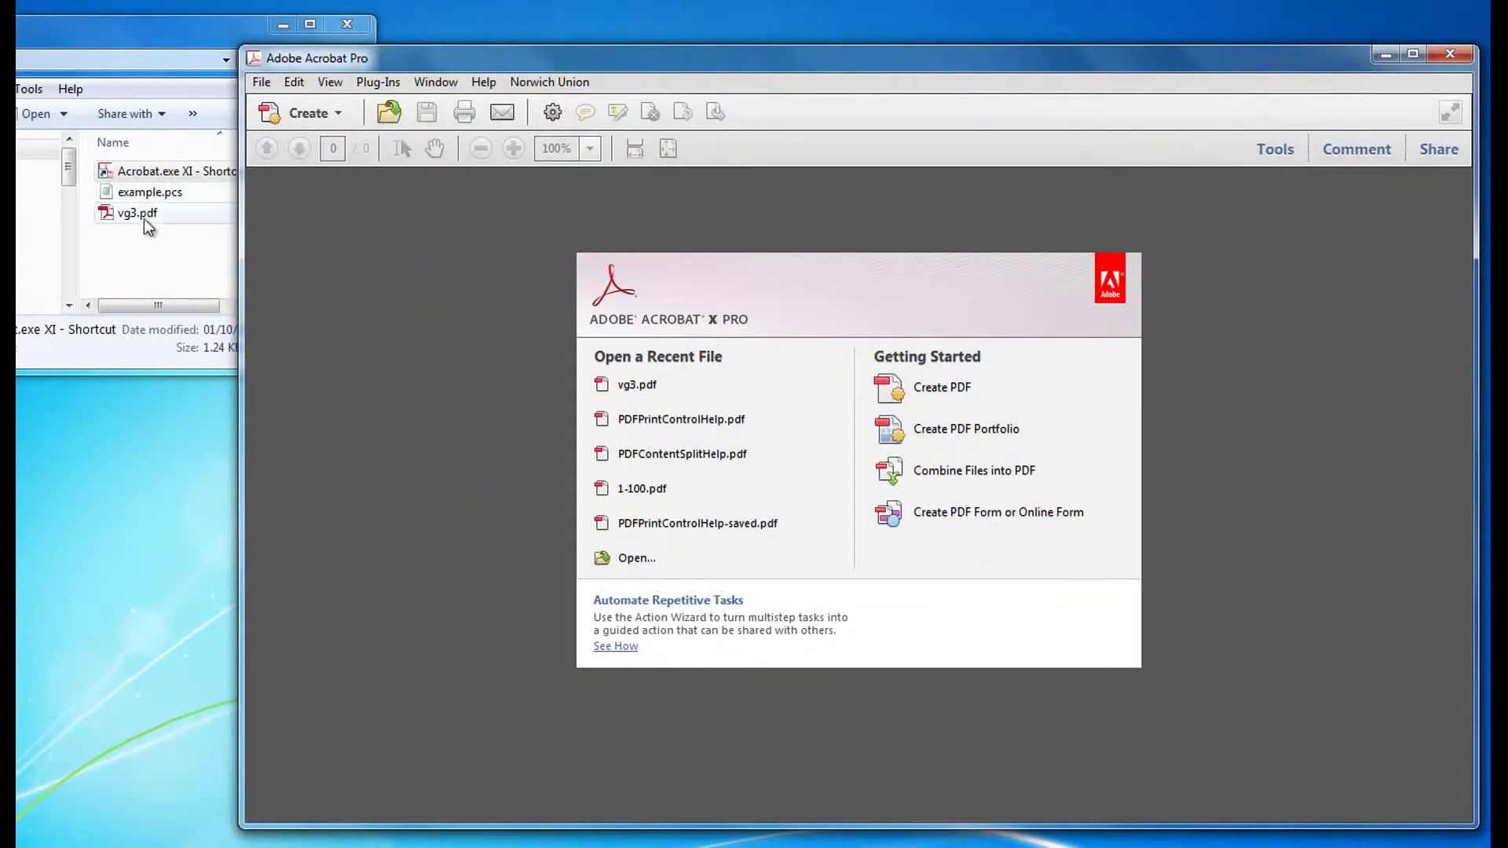
pyautogui.moveTo(151, 218); pyautogui.dragTo(568, 221)
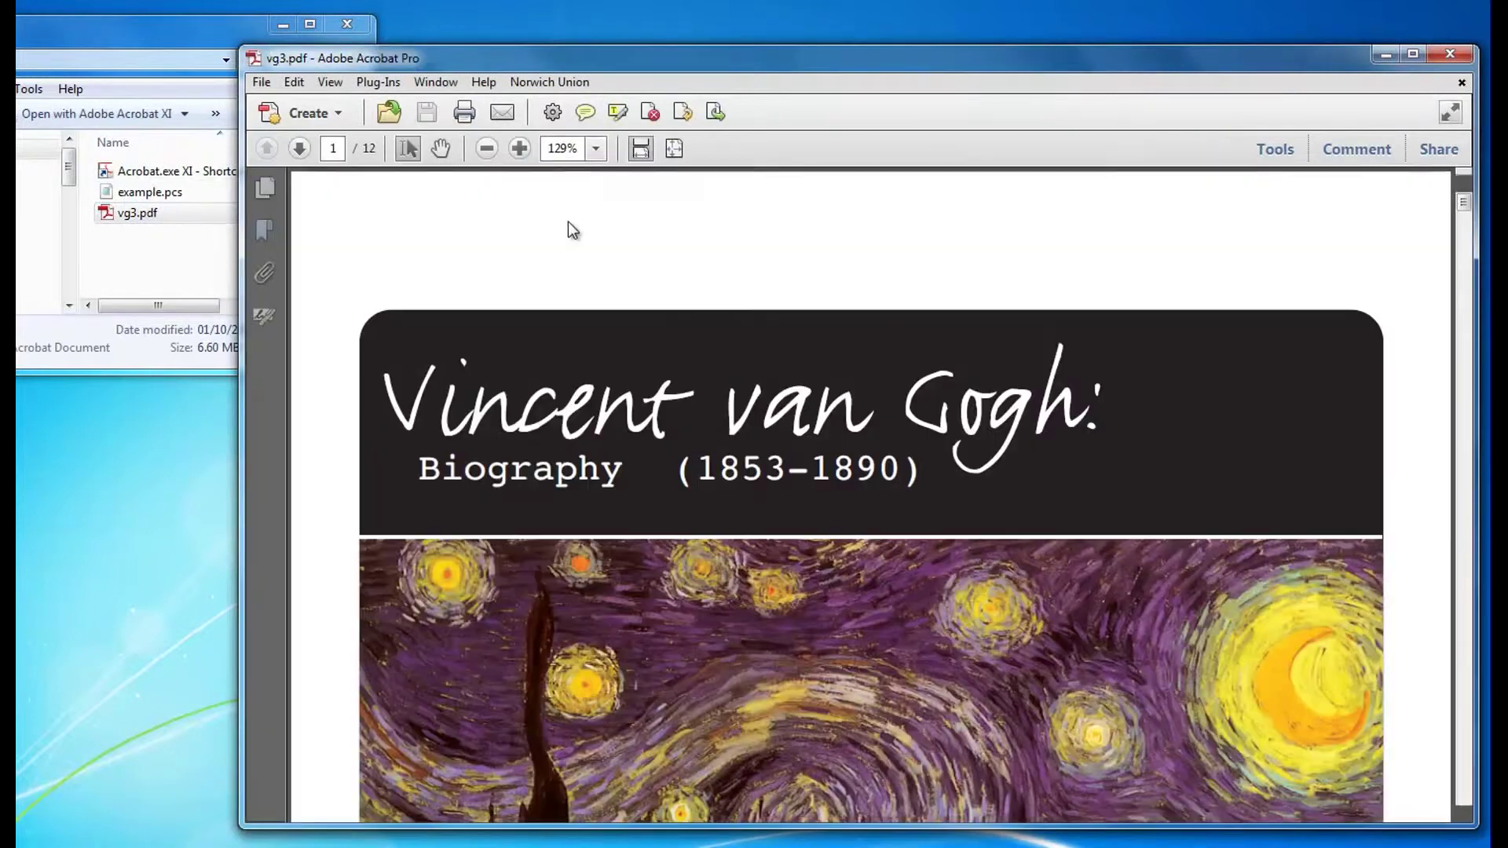
# Place a PSet 1 print-control marker at the top-left of page 1.
pyautogui.click(384, 83)
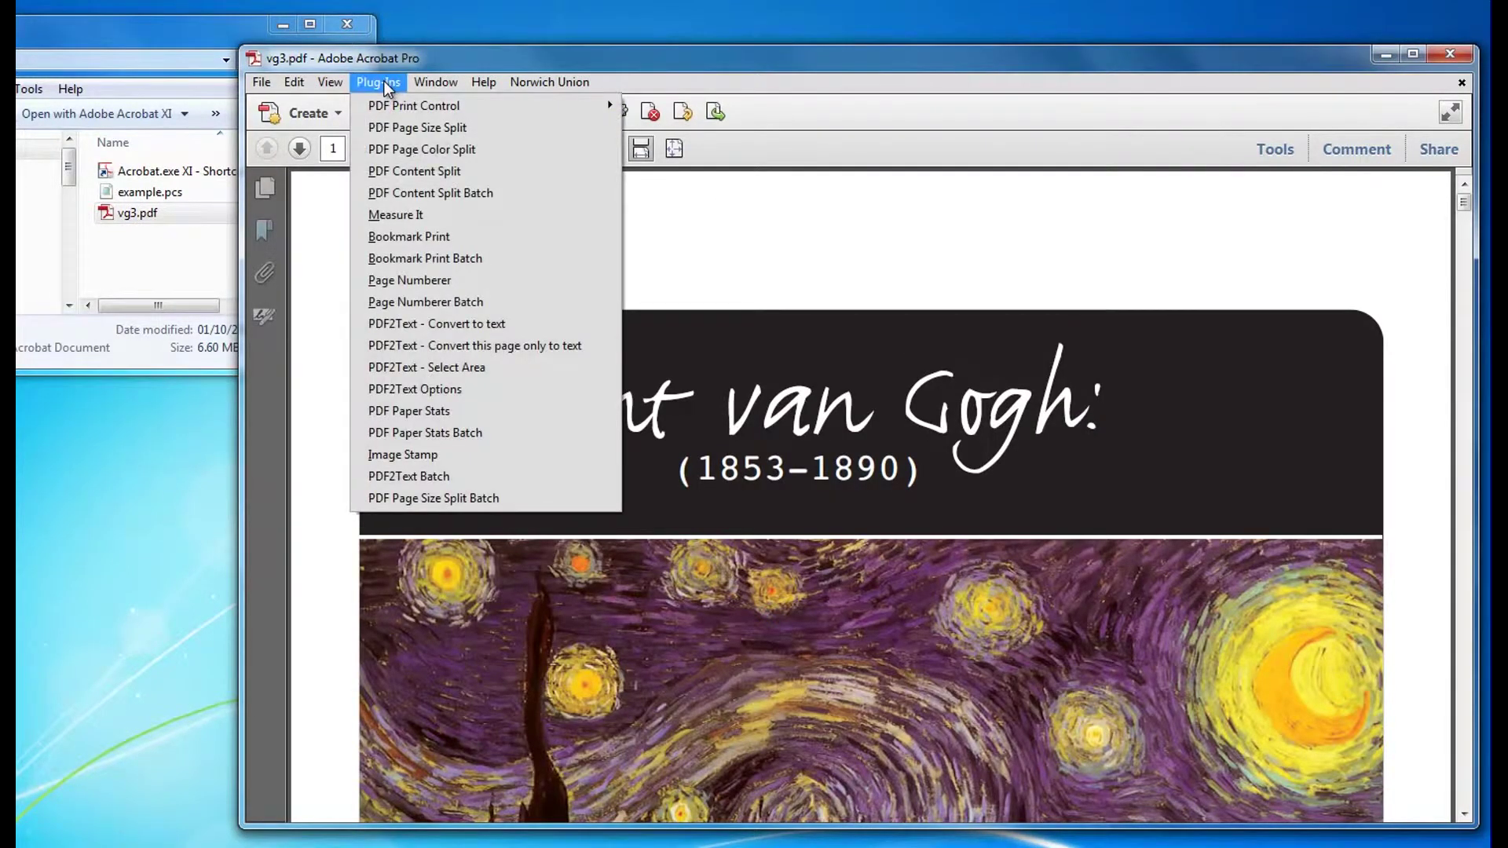
pyautogui.moveTo(423, 107)
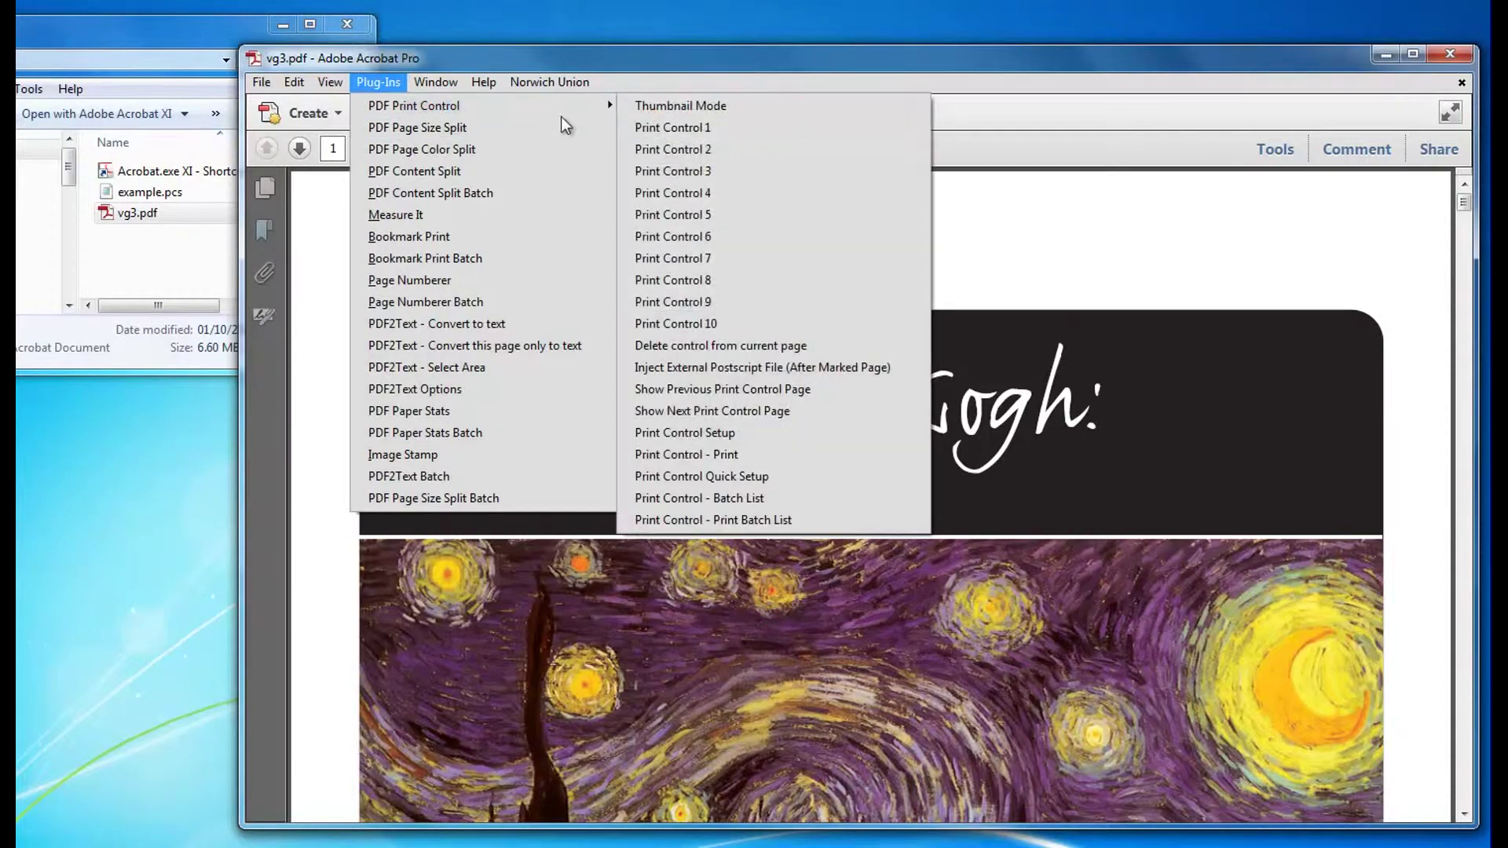
pyautogui.click(707, 127)
pyautogui.click(434, 228)
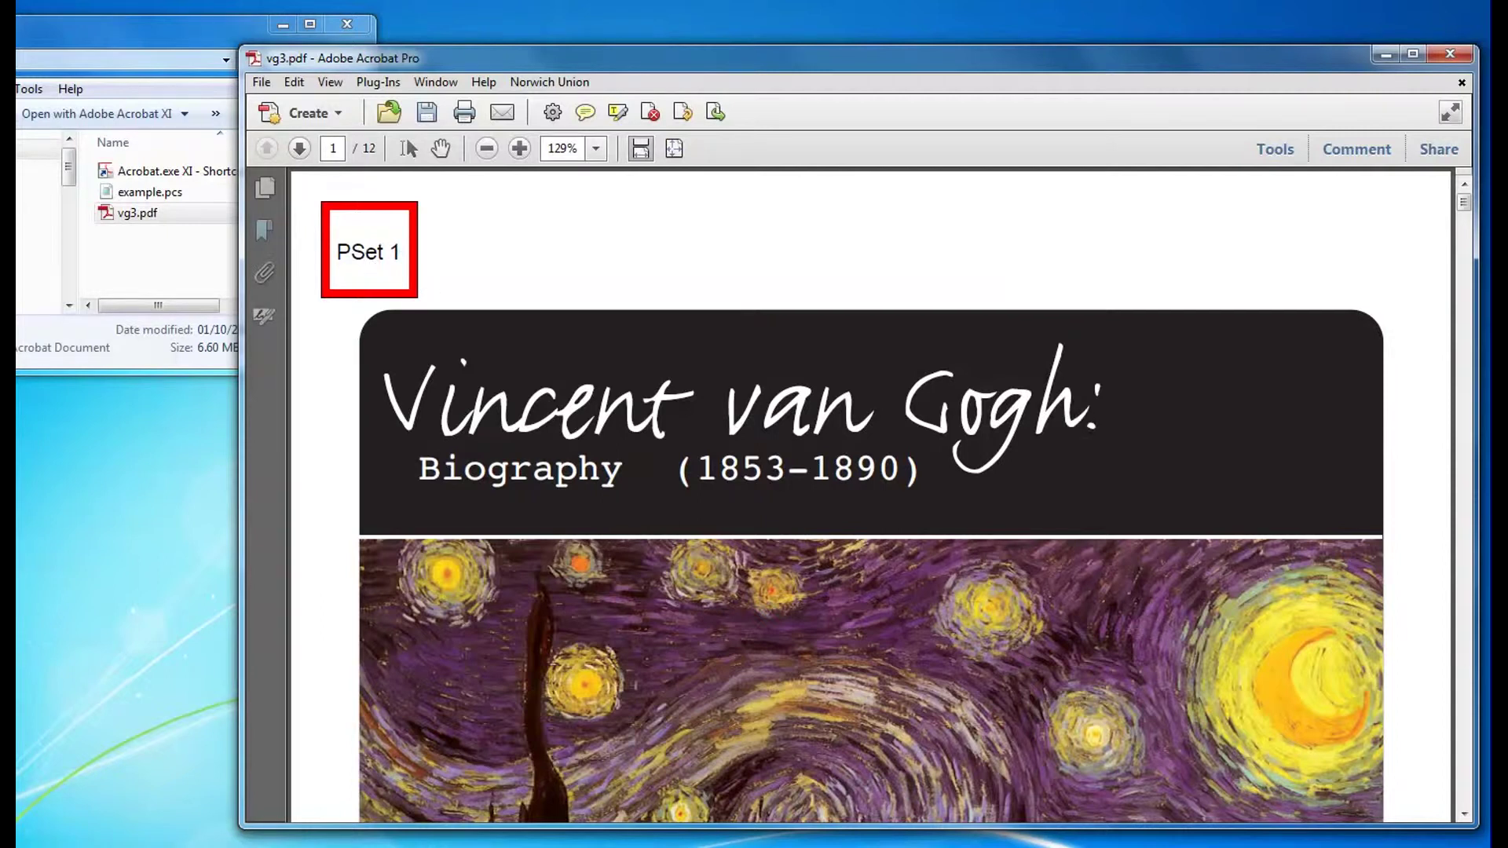
pyautogui.click(1465, 385)
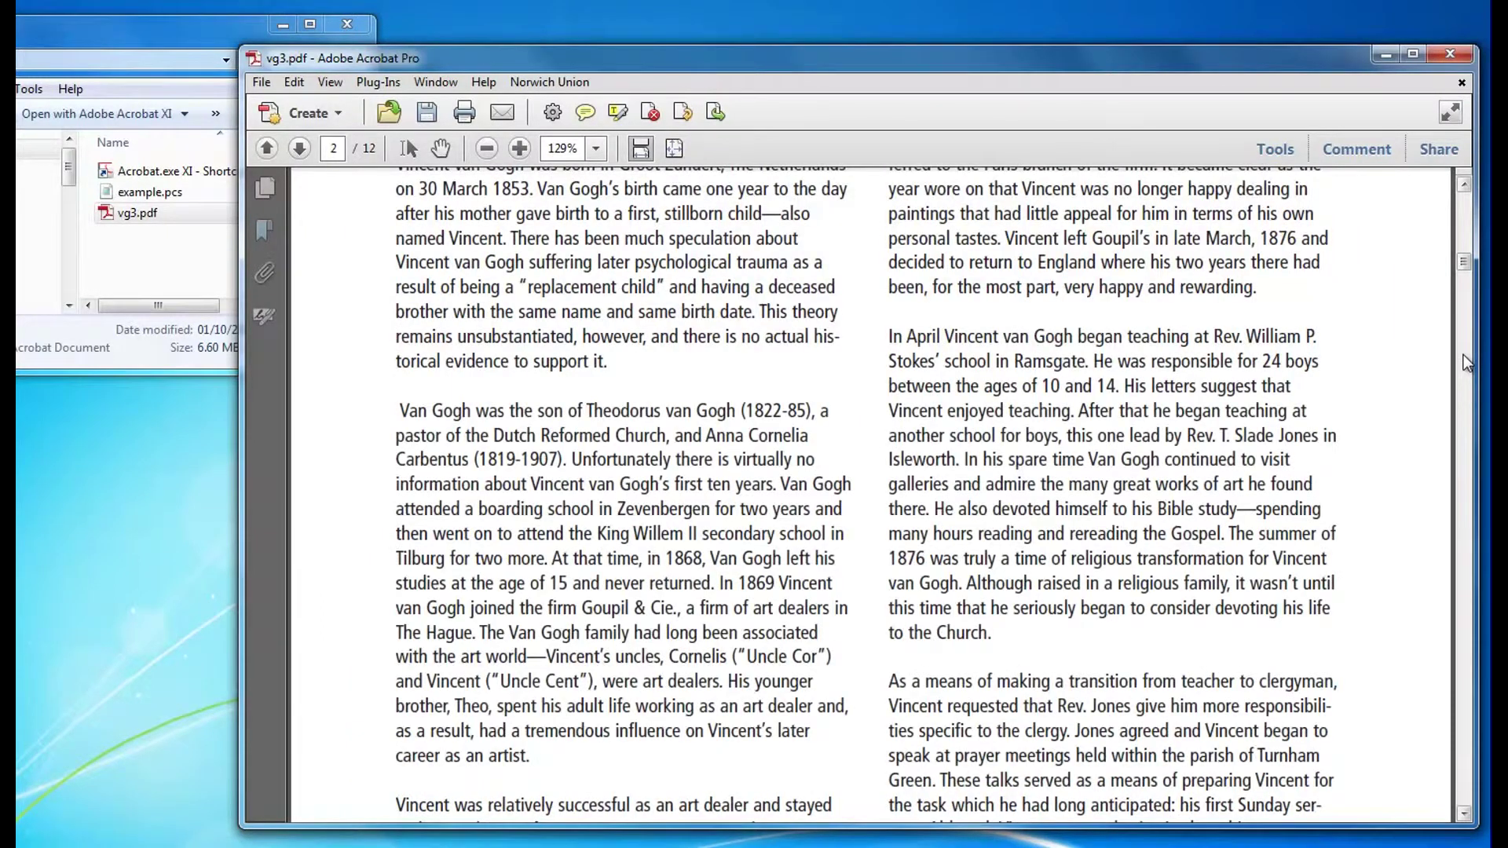
# Place a PSet 2 marker at the top of page 2 and check its Envelope, A4 settings.
pyautogui.click(377, 81)
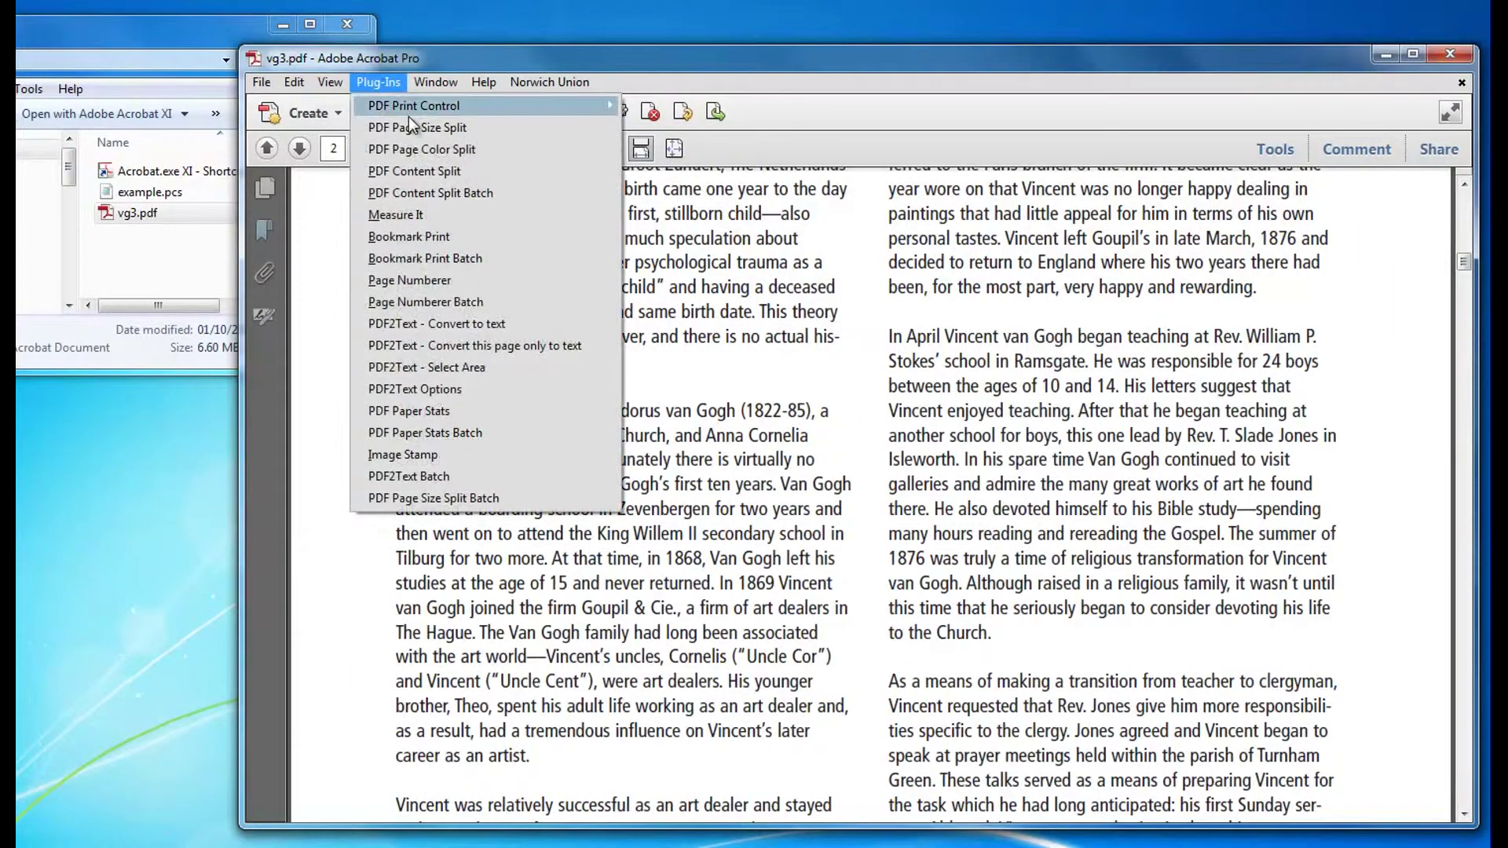
pyautogui.moveTo(409, 115)
pyautogui.click(690, 148)
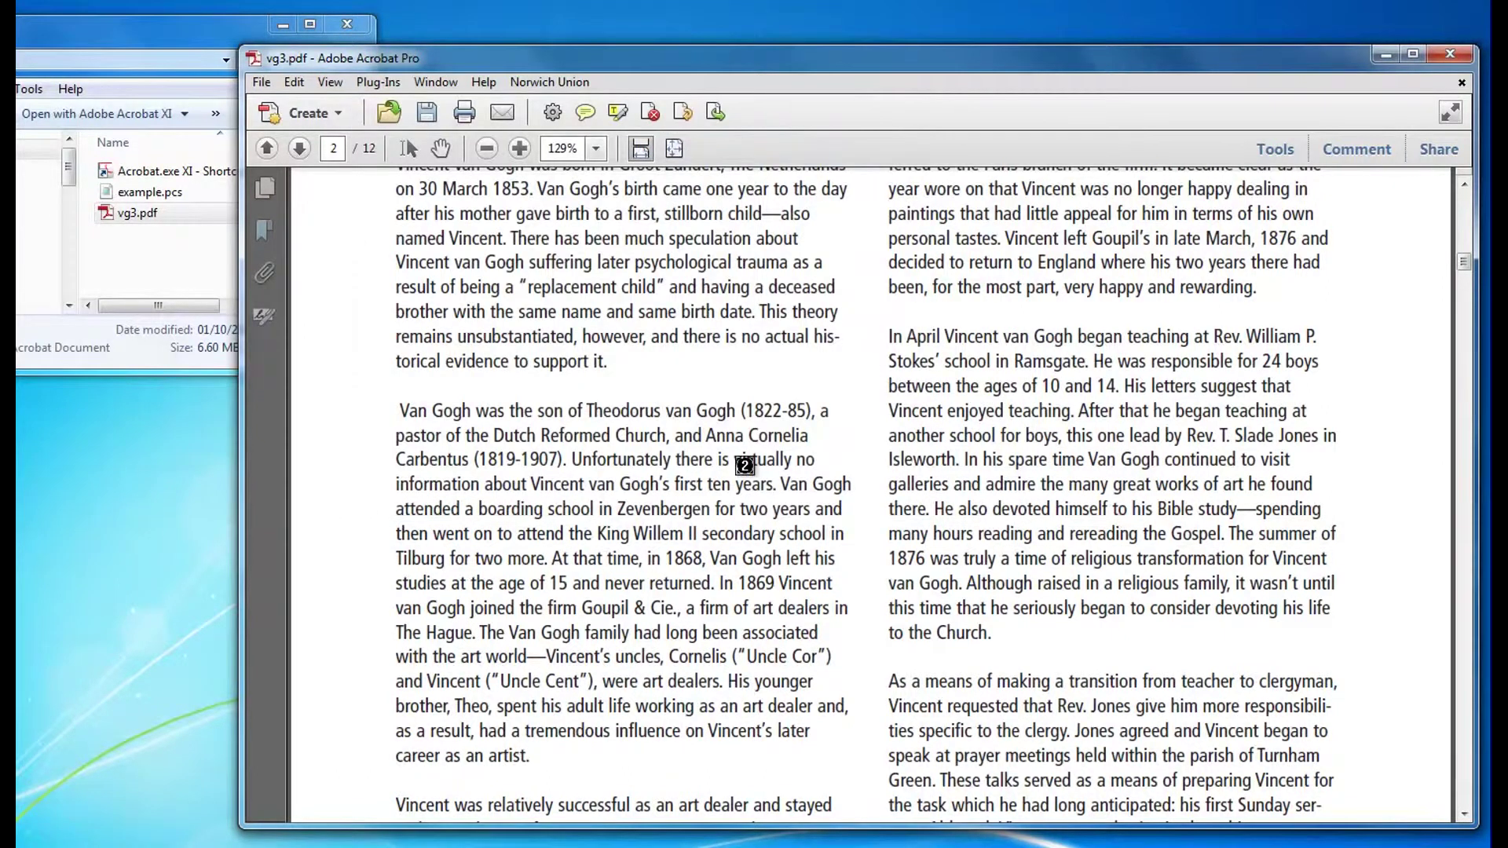
pyautogui.click(1464, 185)
pyautogui.click(1464, 185)
pyautogui.scroll(3, 1464, 189)
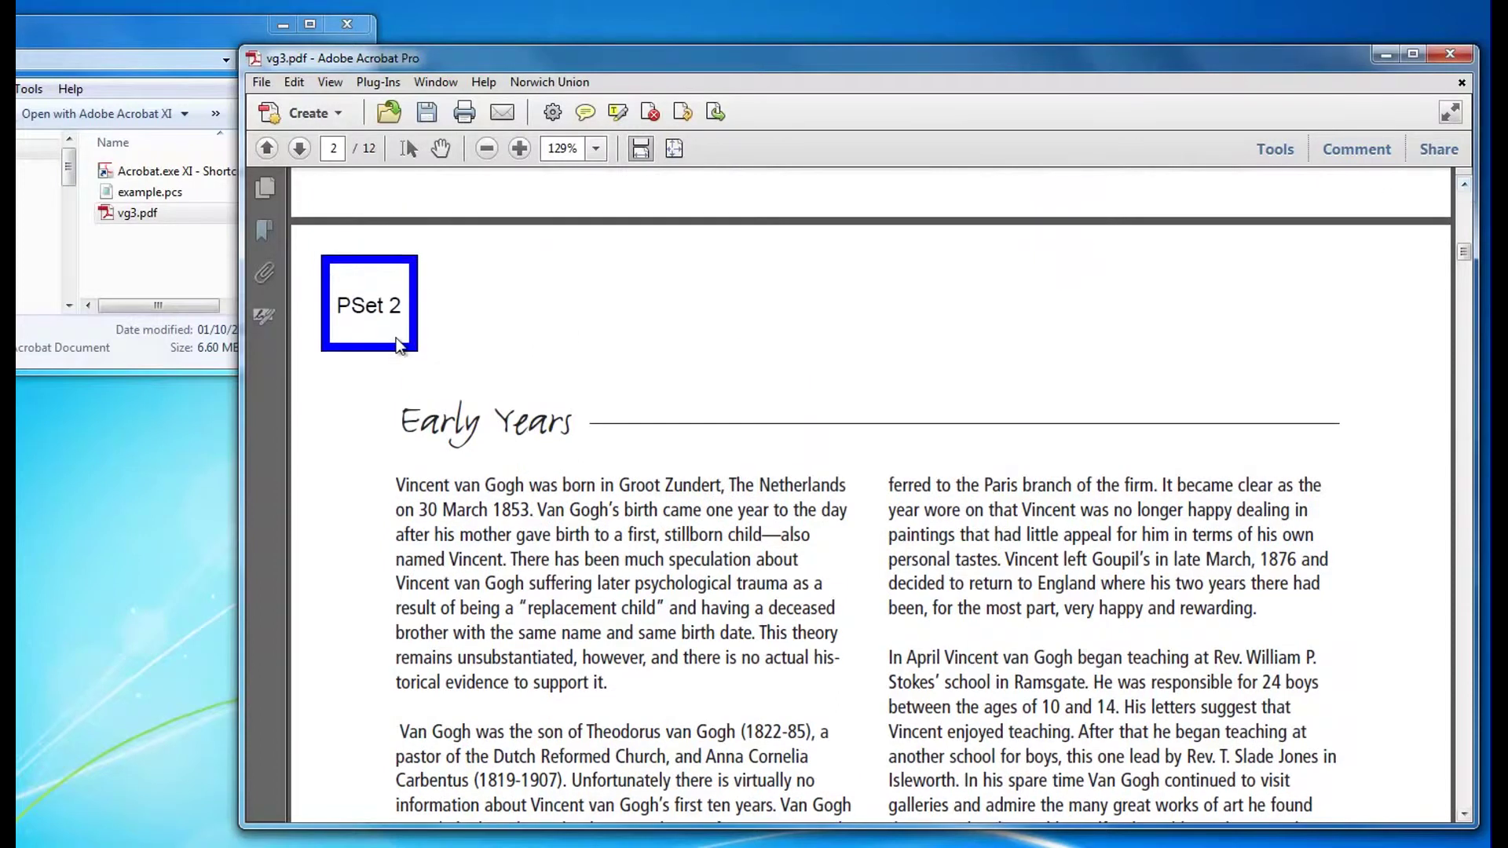
pyautogui.moveTo(397, 339)
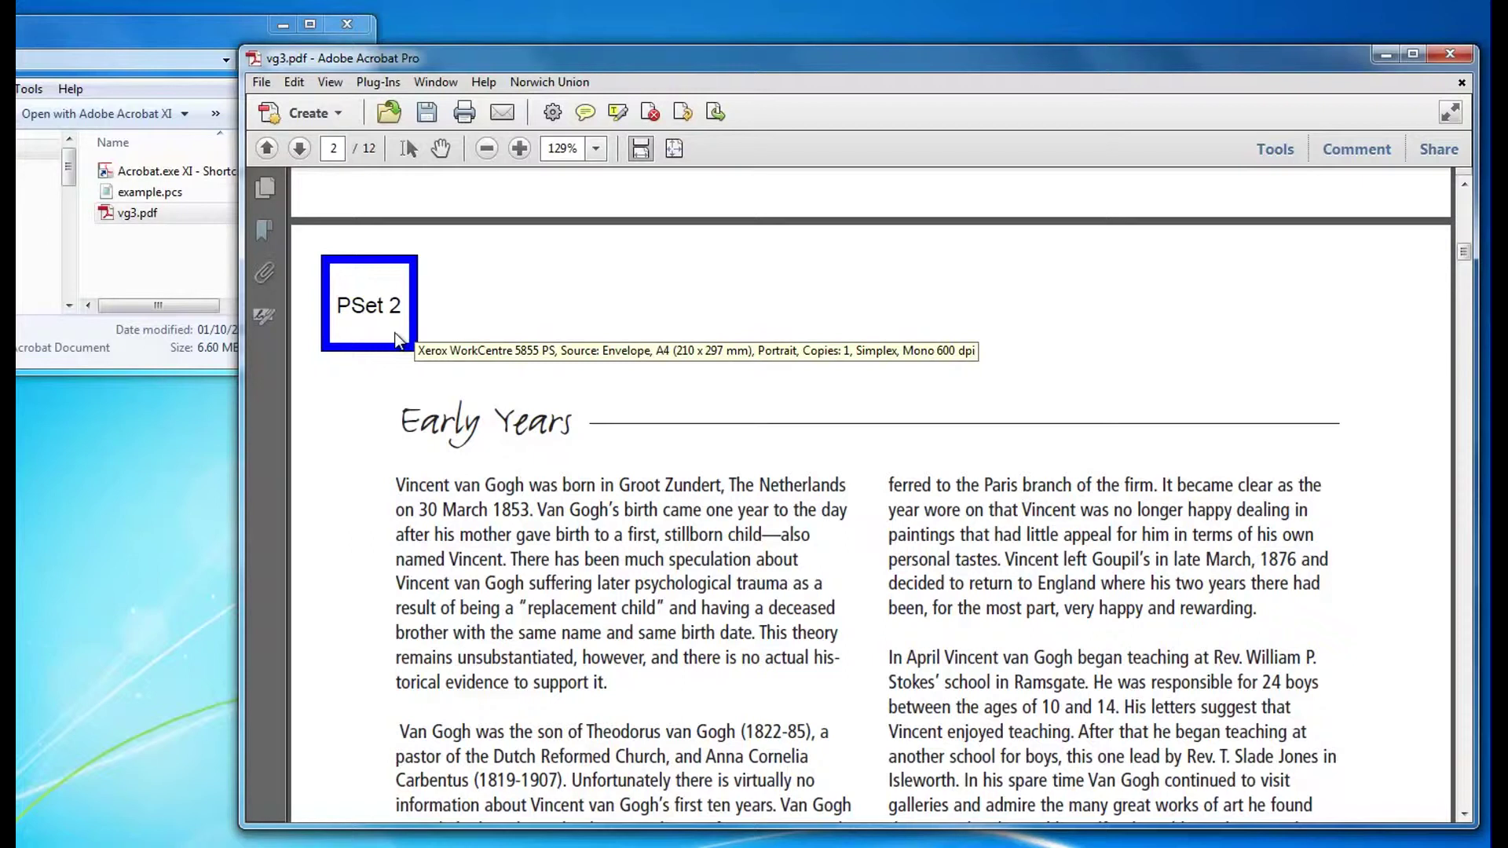
# Print all pages of vg3.pdf through Print Control - Print.
pyautogui.click(379, 82)
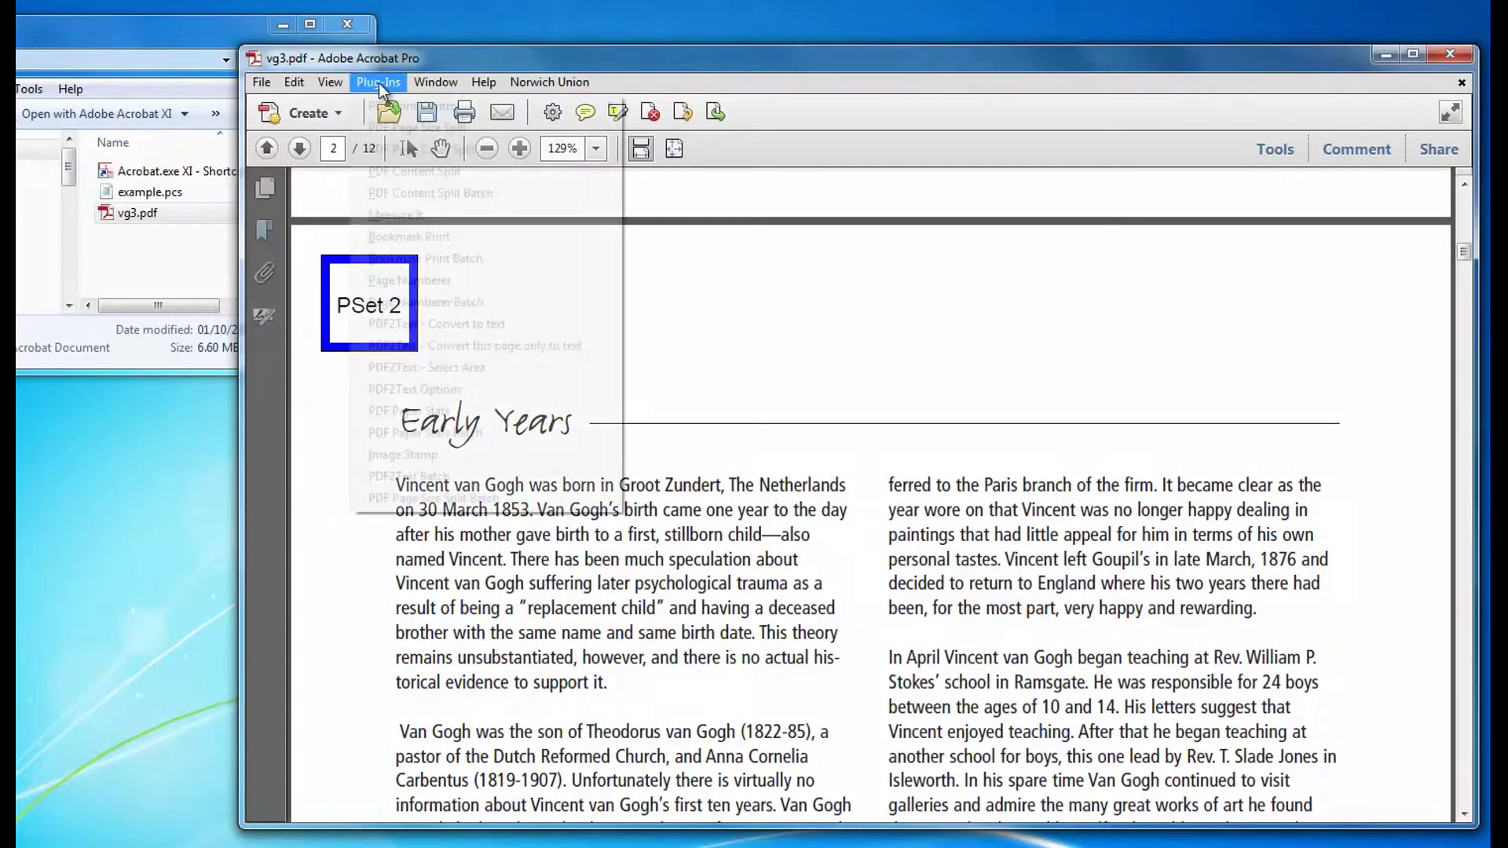
pyautogui.moveTo(549, 105)
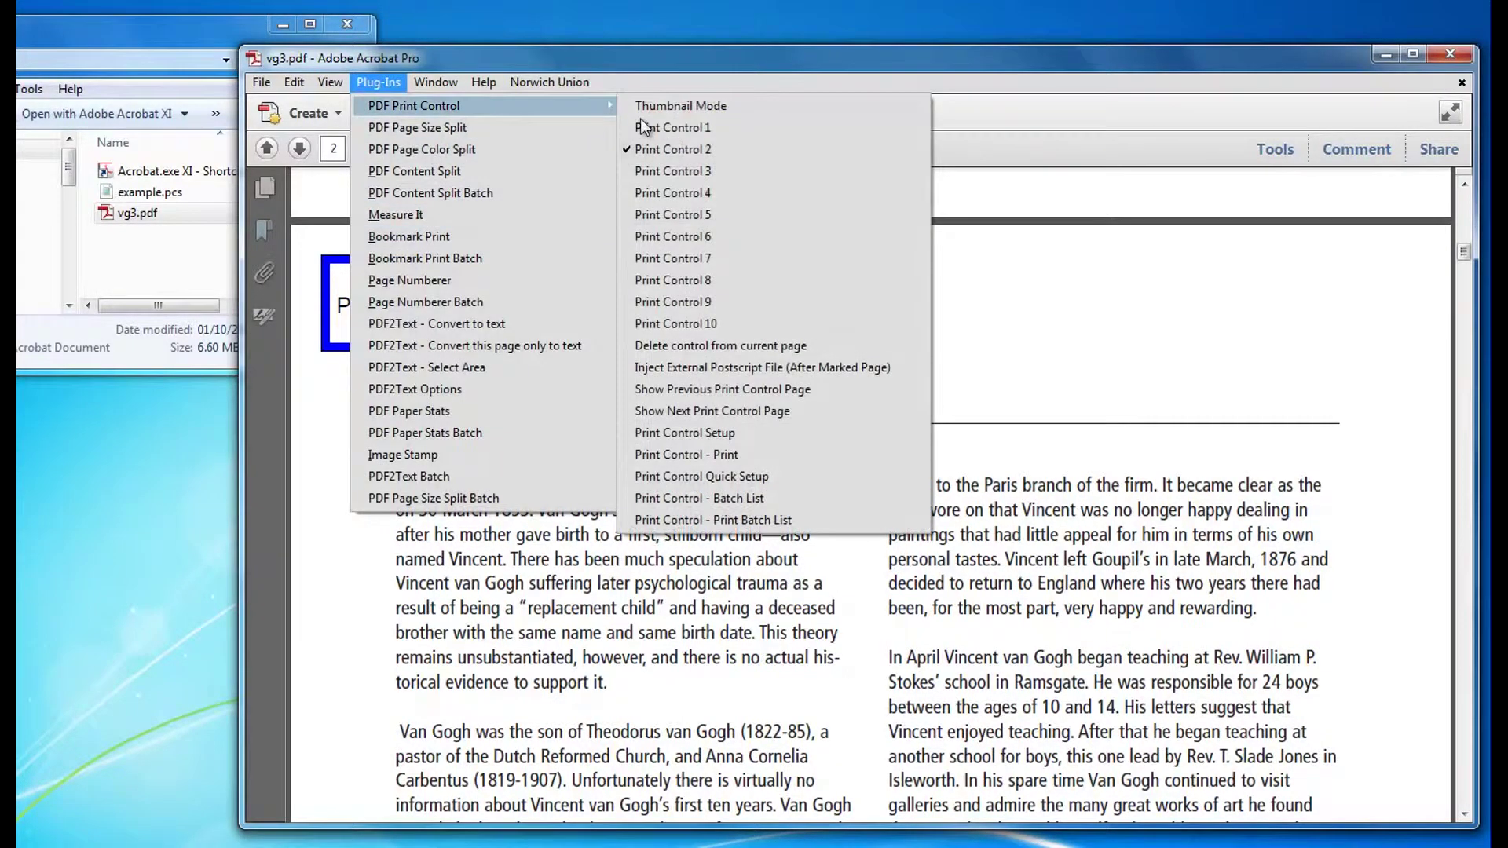
pyautogui.click(772, 454)
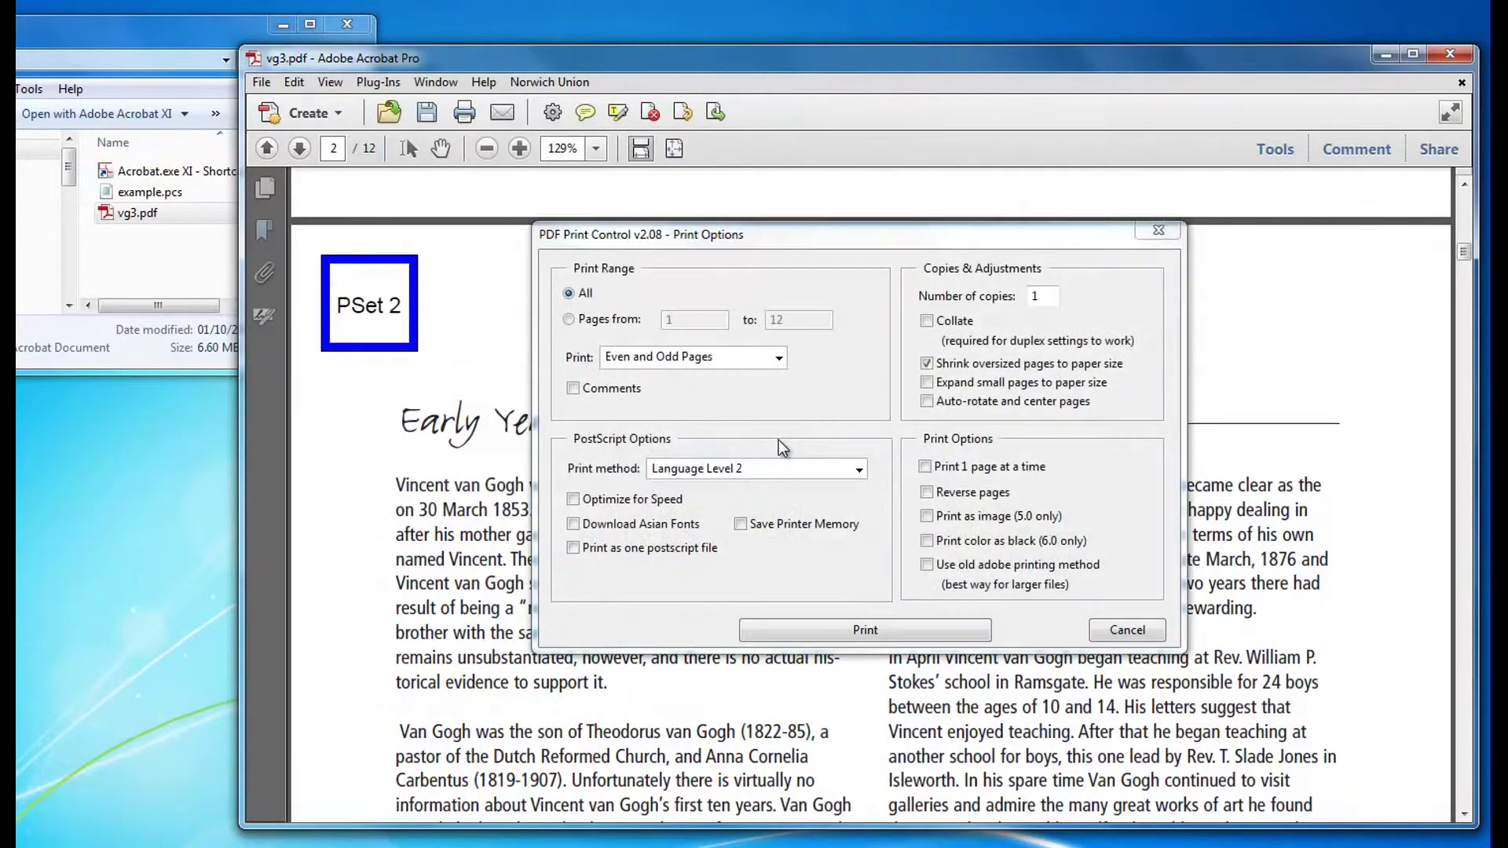
pyautogui.click(936, 628)
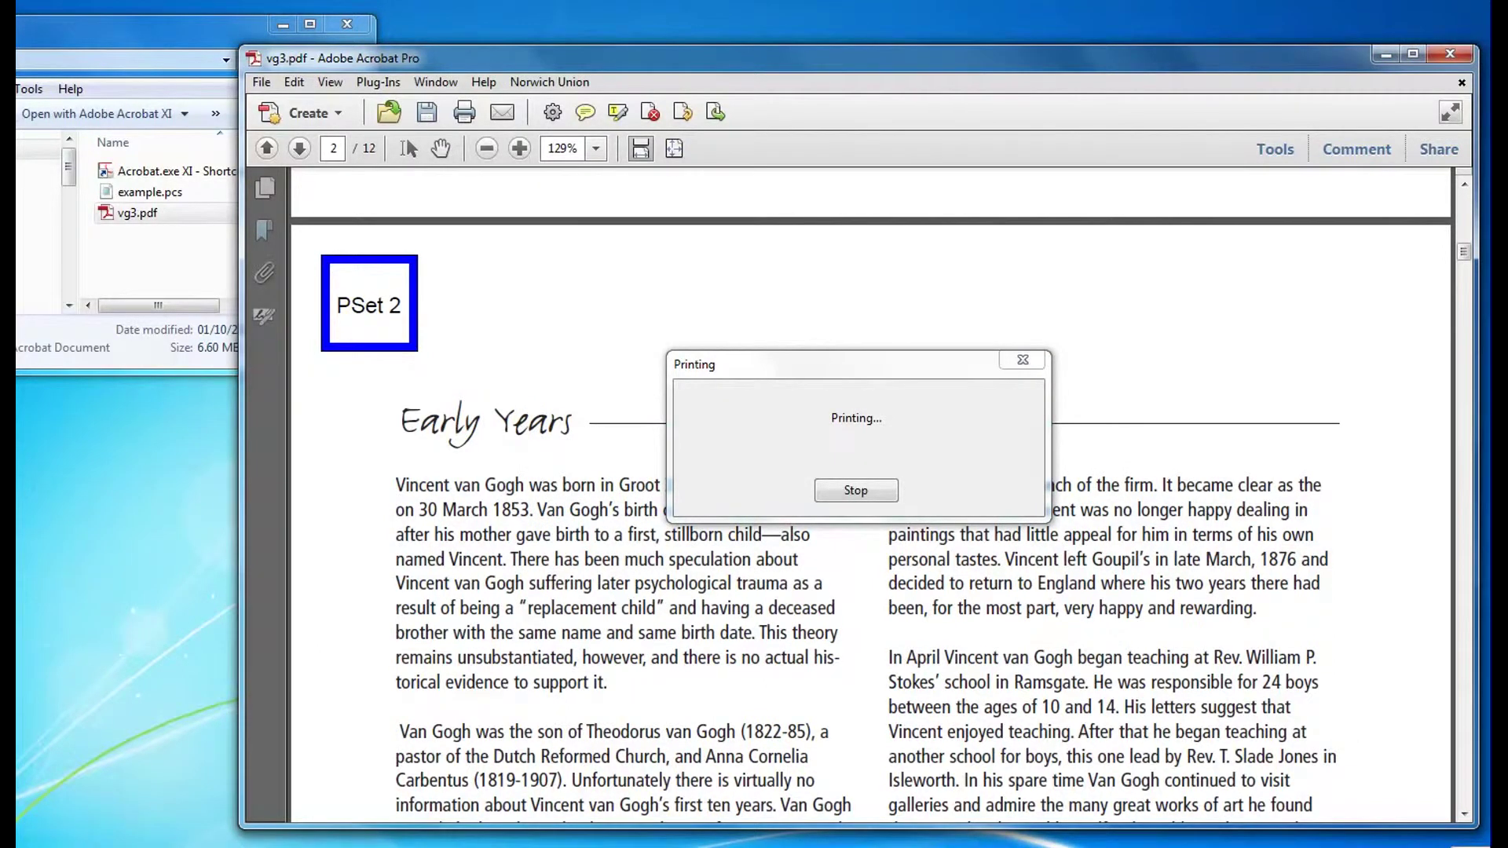
pyautogui.doubleClick(1388, 785)
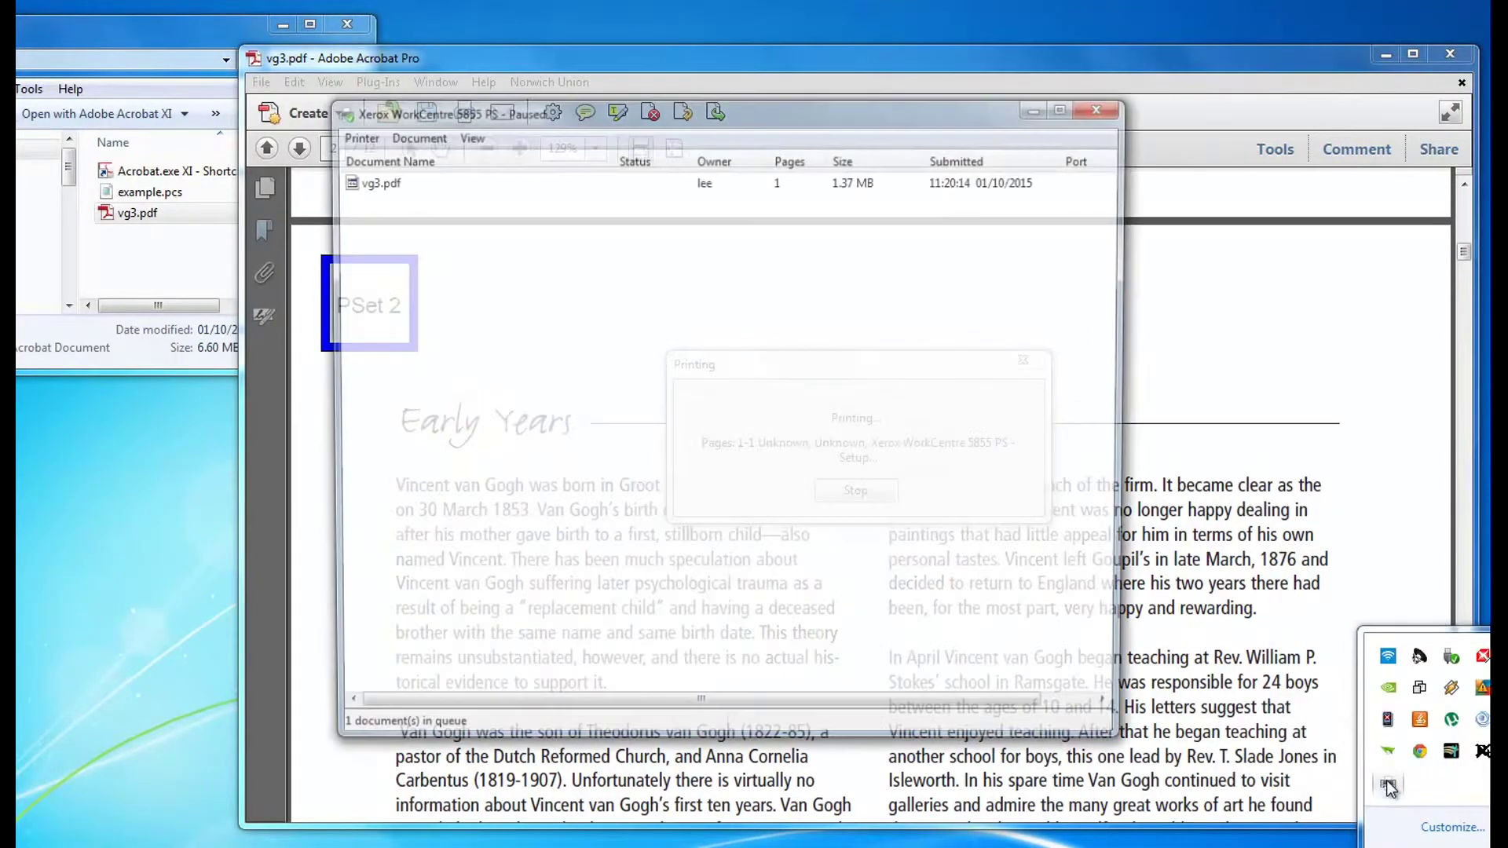
pyautogui.moveTo(469, 110); pyautogui.dragTo(896, 242)
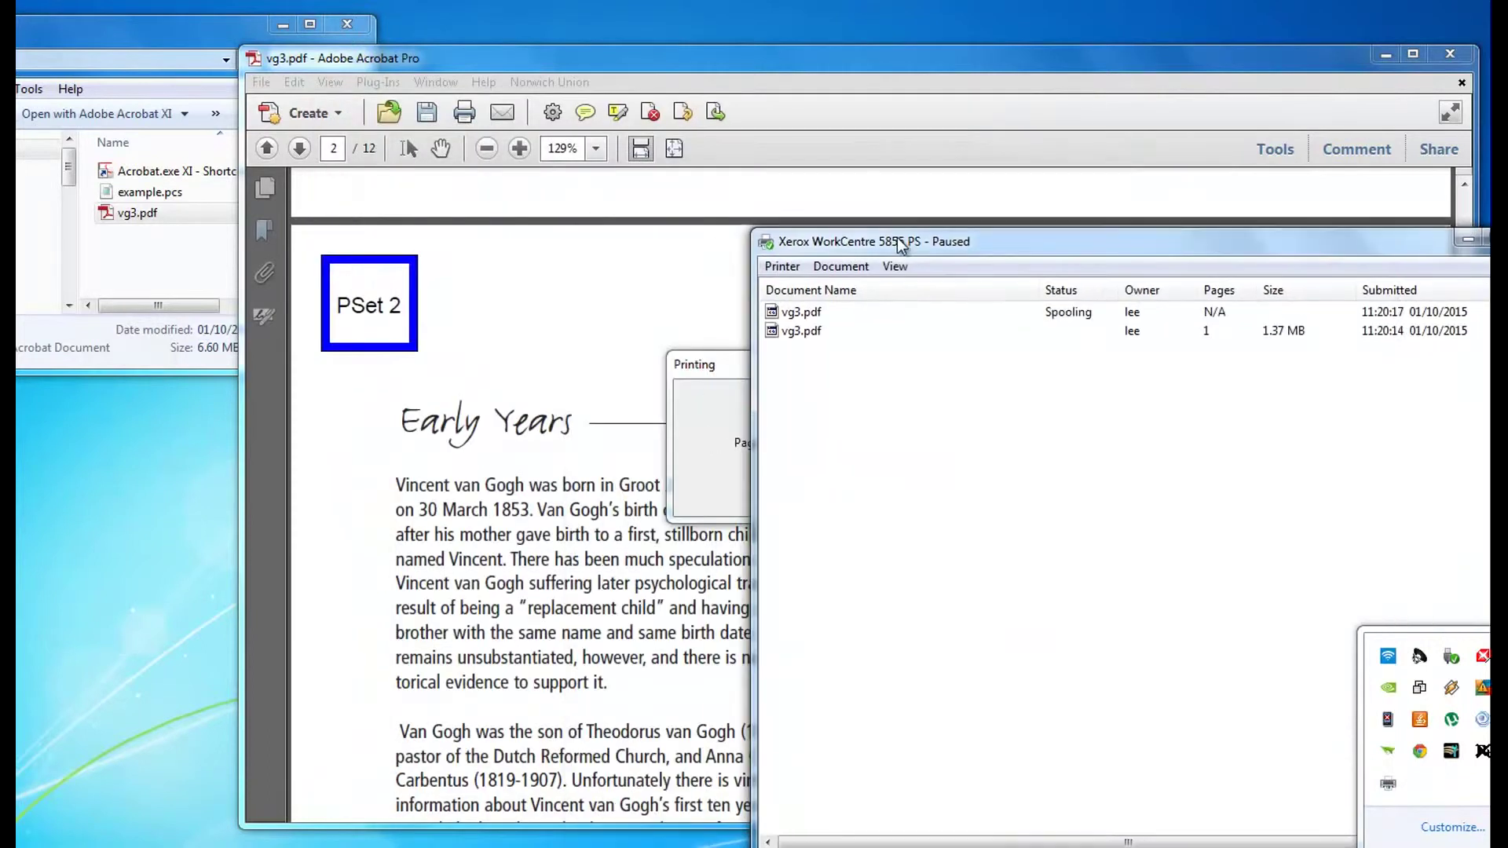
pyautogui.click(804, 330)
pyautogui.rightClick(804, 329)
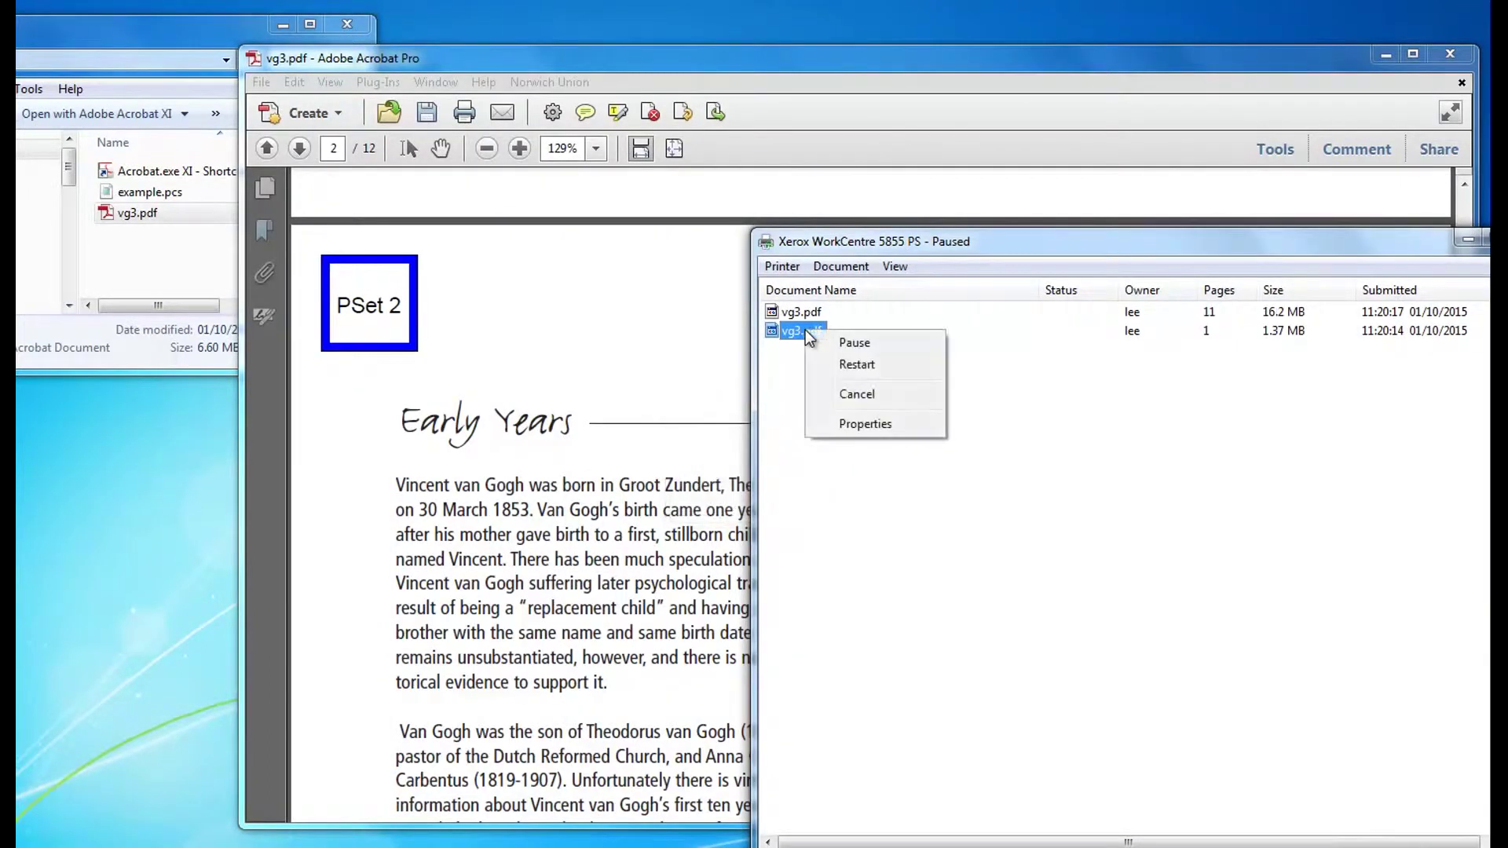
pyautogui.click(880, 424)
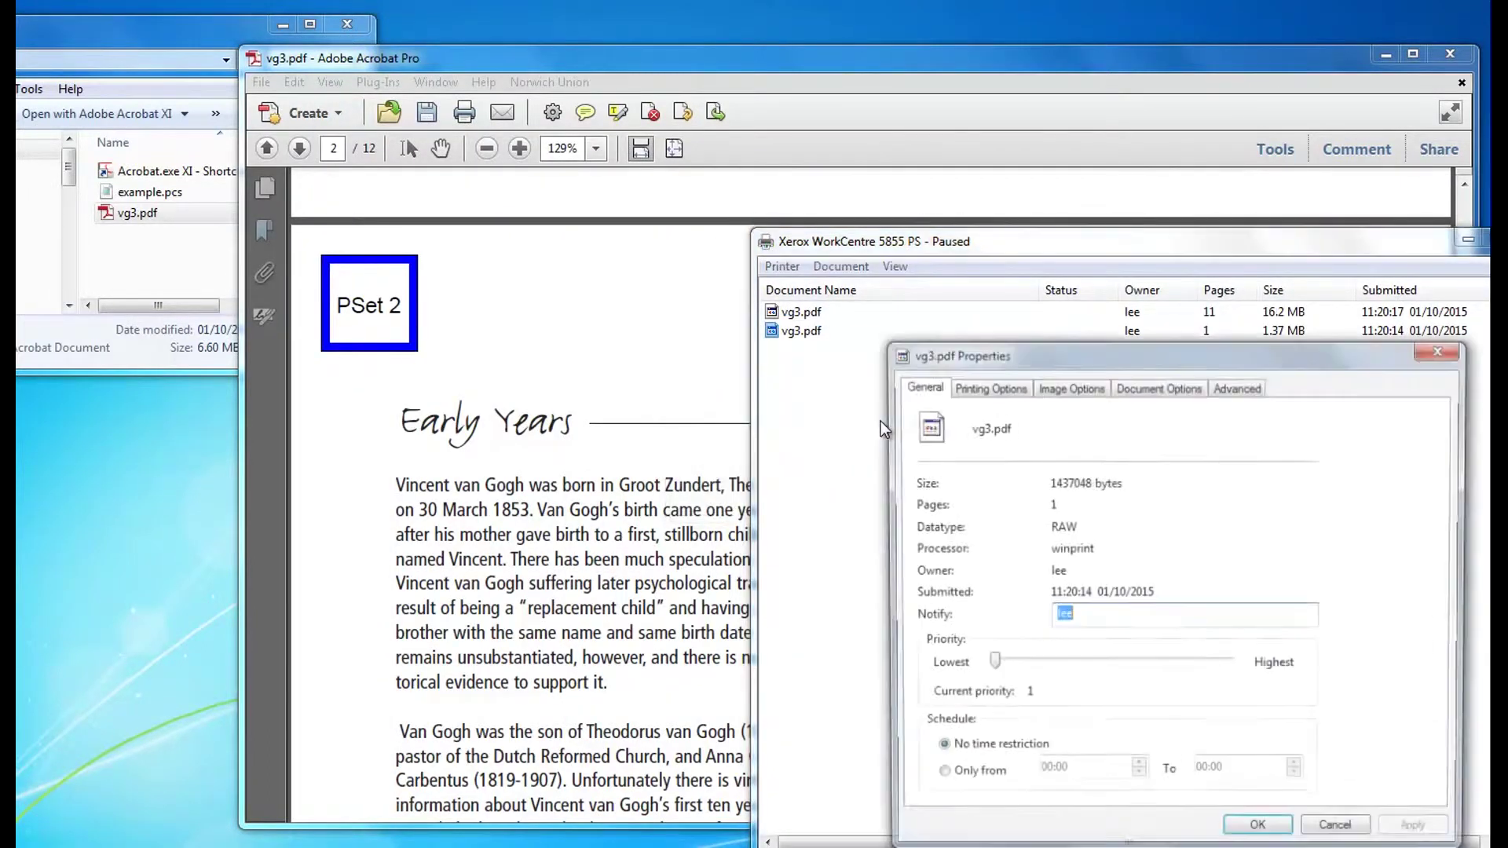
pyautogui.click(1007, 388)
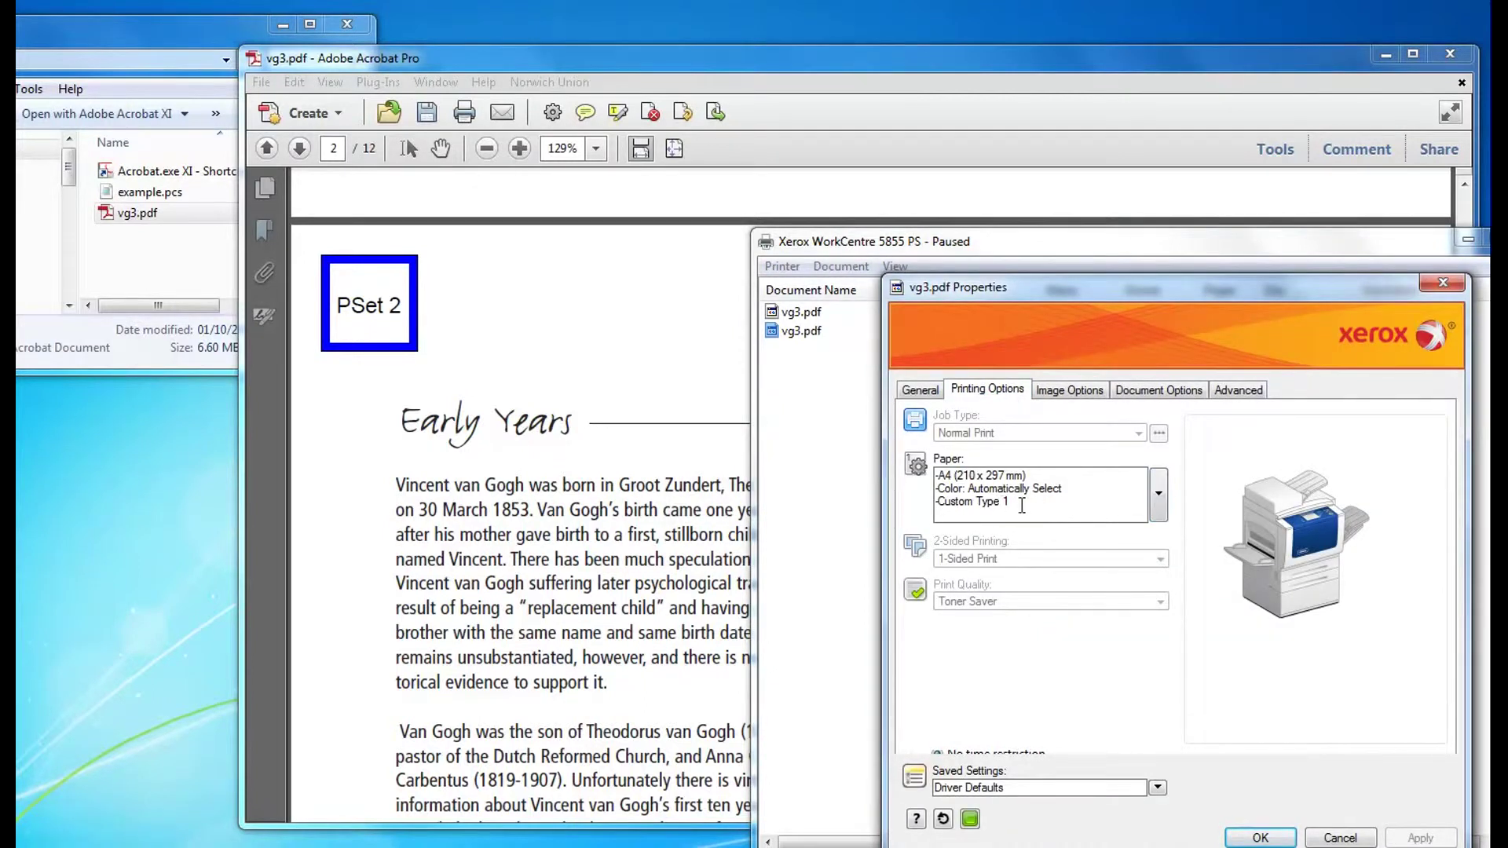
pyautogui.click(1340, 837)
pyautogui.rightClick(791, 313)
pyautogui.click(864, 408)
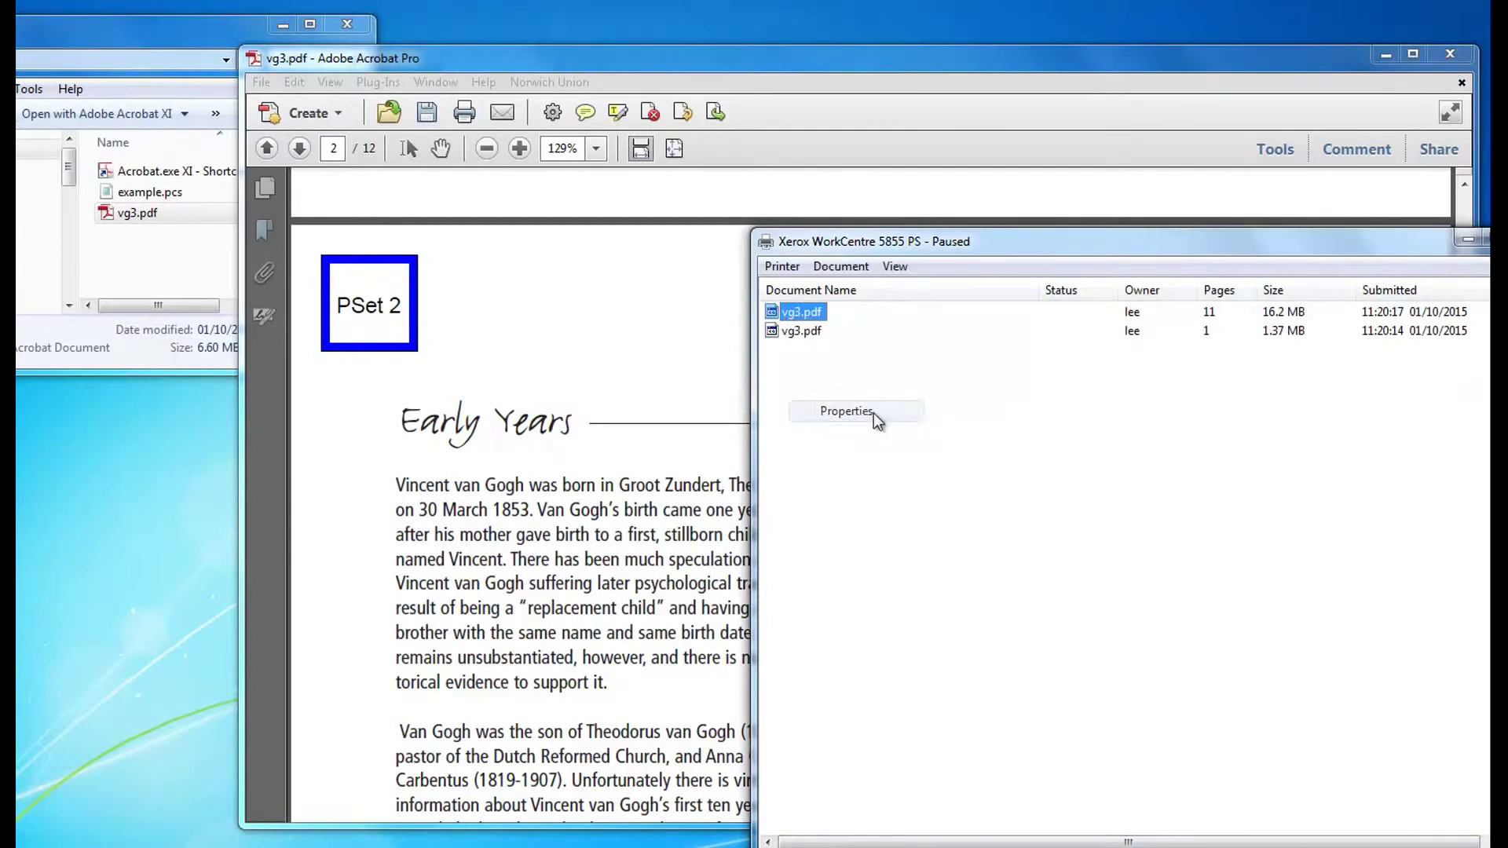
pyautogui.click(1005, 388)
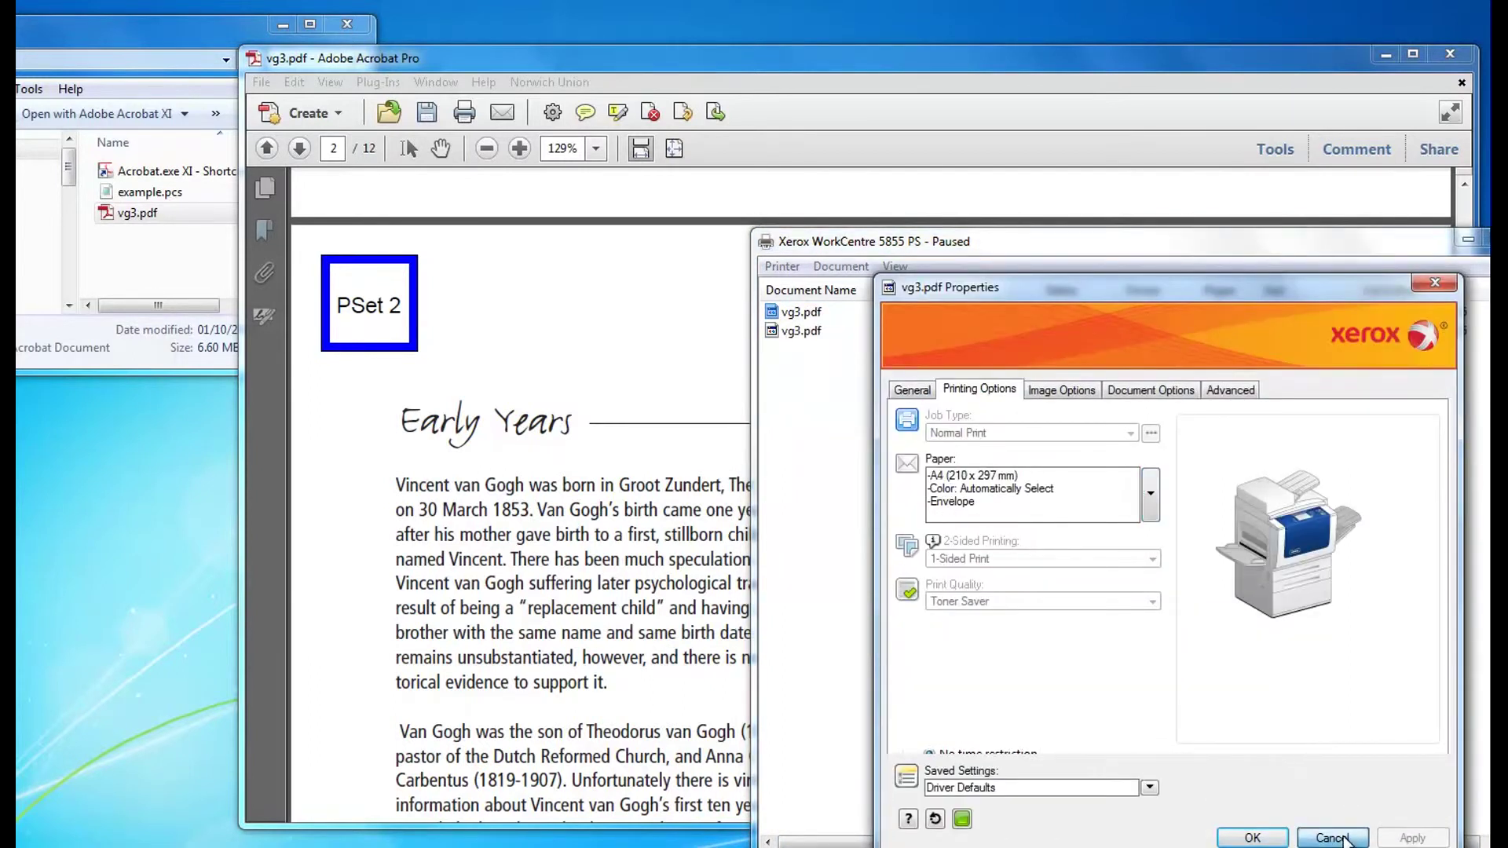
pyautogui.click(1333, 837)
pyautogui.hotkey('alt', 'F4')
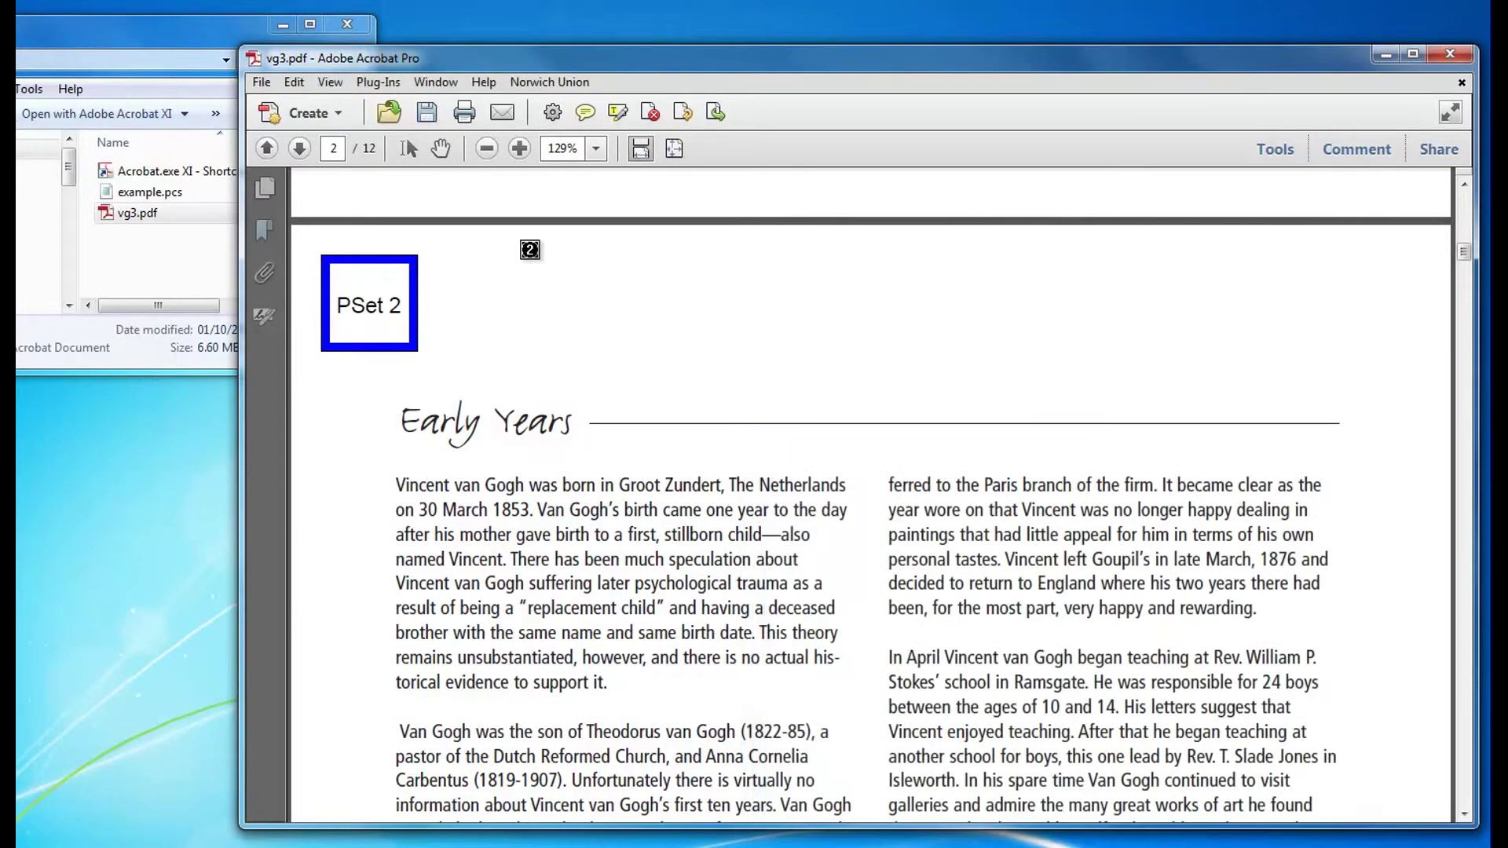